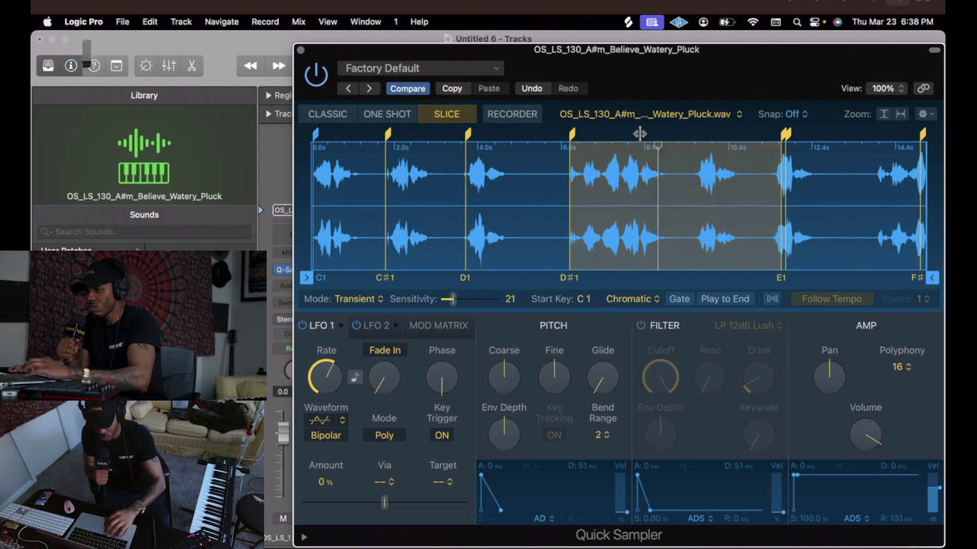
# Add slice markers at about 7.4 s and 9.3 s in the Watery Pluck sample and set the polyphony to 1
pyautogui.click(620, 153)
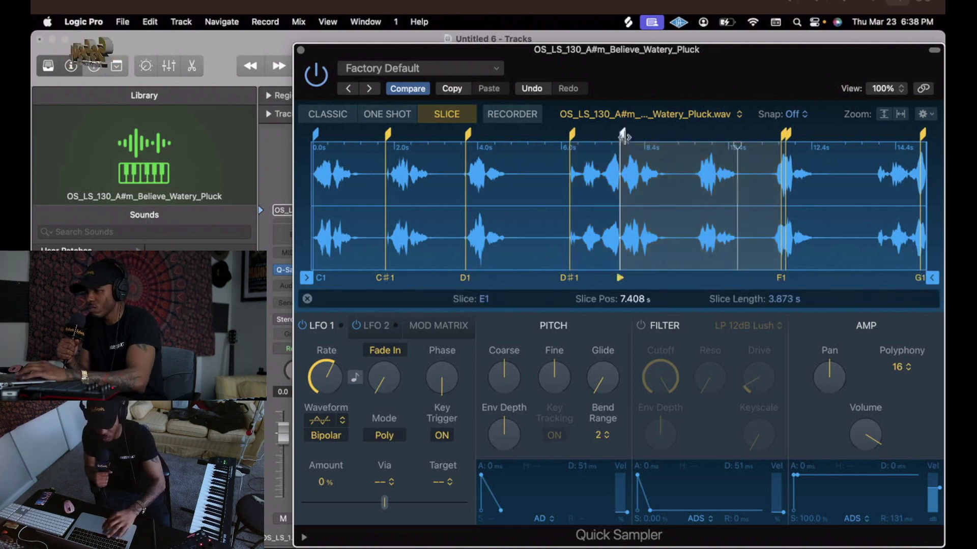
pyautogui.click(701, 159)
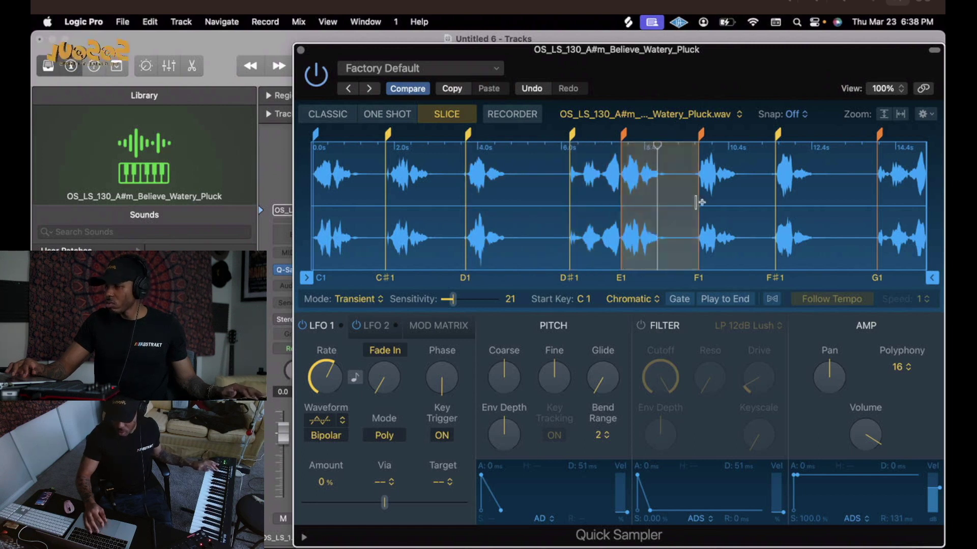
pyautogui.click(900, 368)
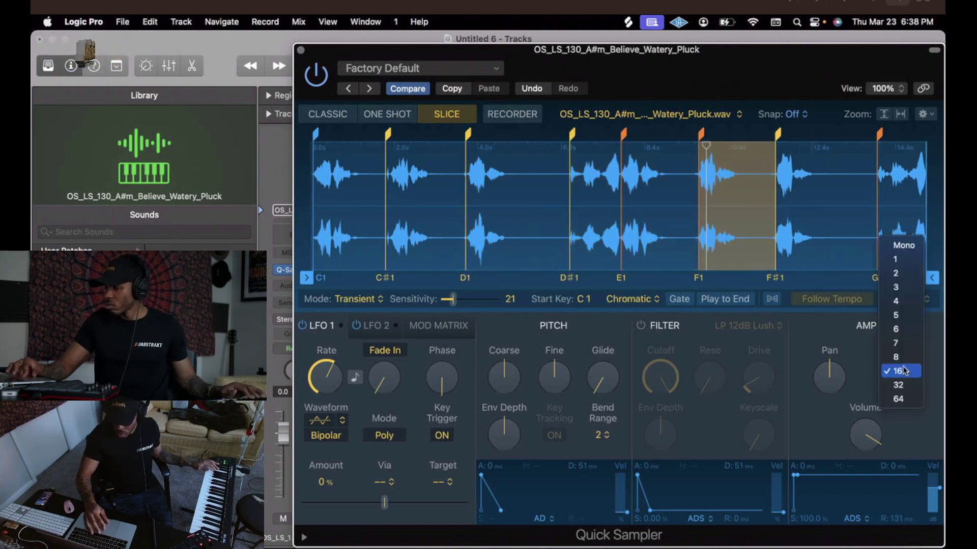
pyautogui.click(897, 259)
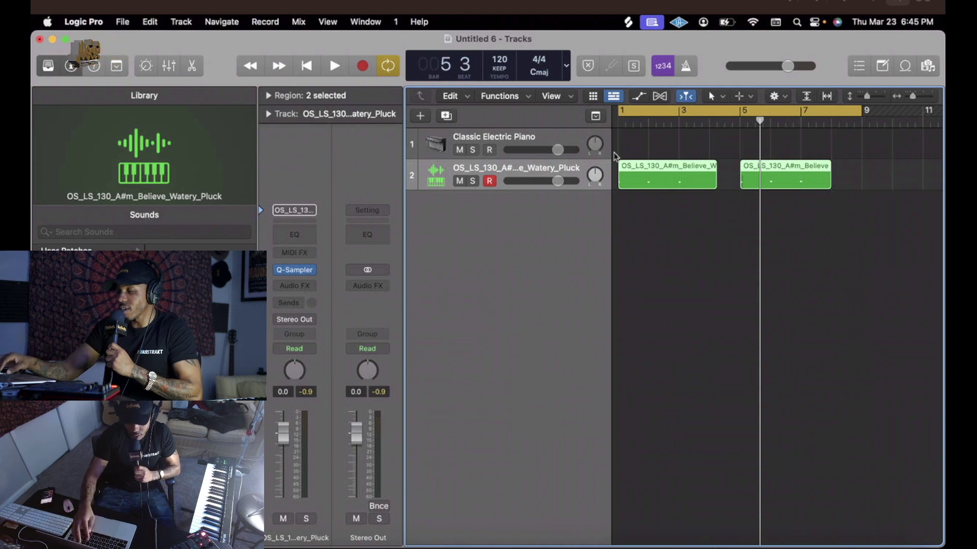
# Join the two Watery Pluck regions into one, extend it to bar 9, and play it back
pyautogui.press('super+j')
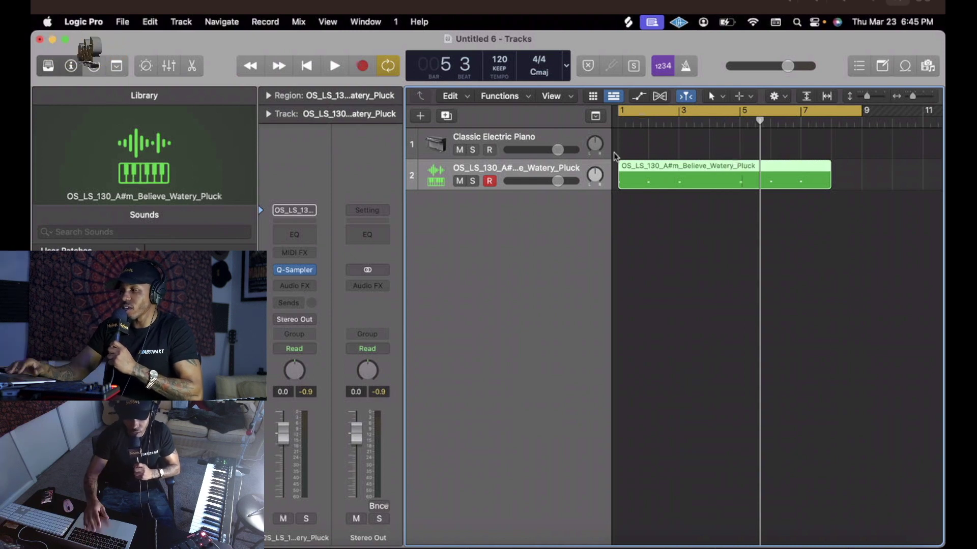
pyautogui.moveTo(828, 178); pyautogui.dragTo(859, 179)
pyautogui.press('space')
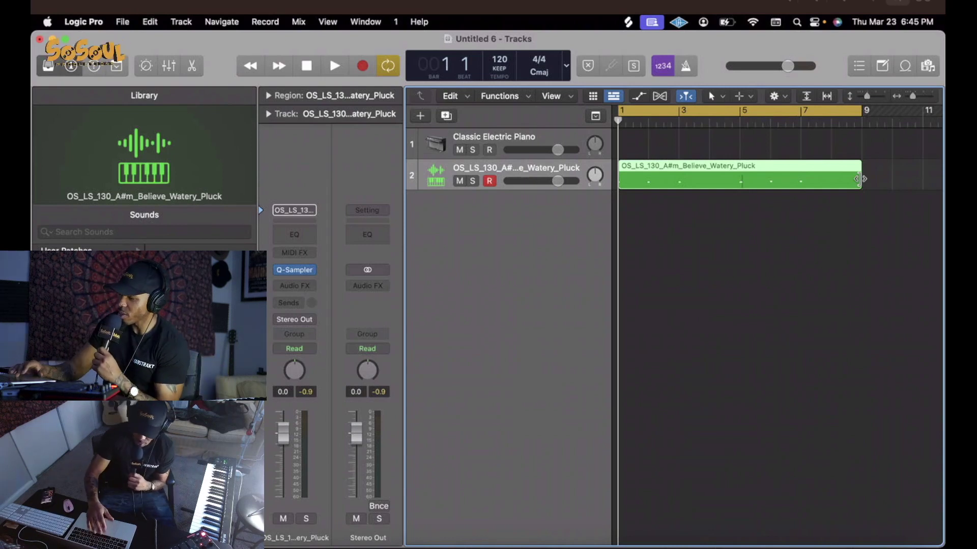
pyautogui.press('space')
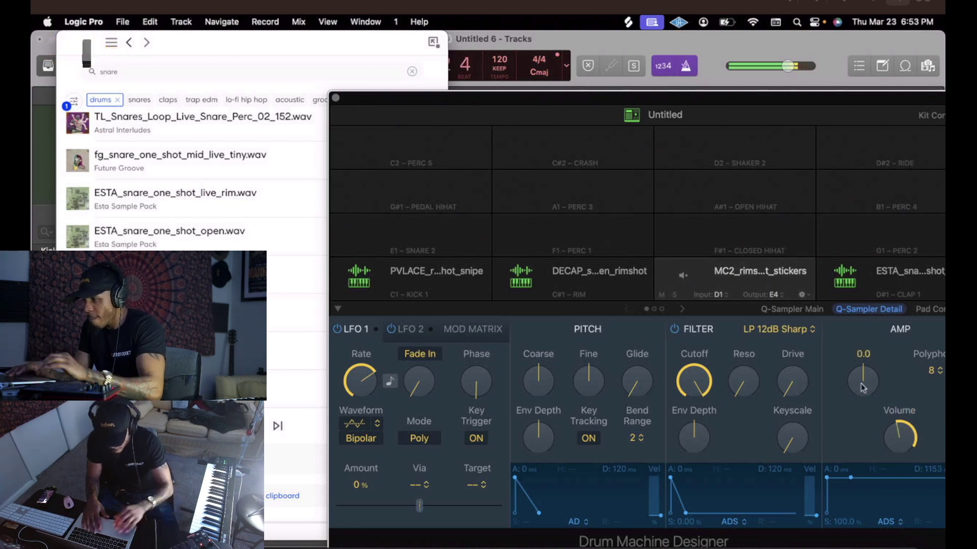
# Close the Drum Machine Designer window and search the Splice sample library for "hats"
pyautogui.moveTo(863, 387)
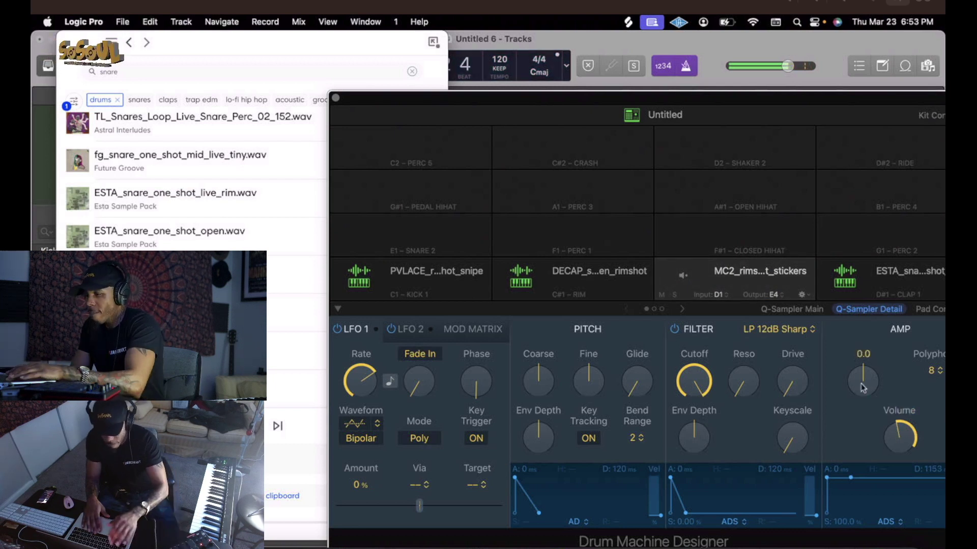
pyautogui.click(336, 98)
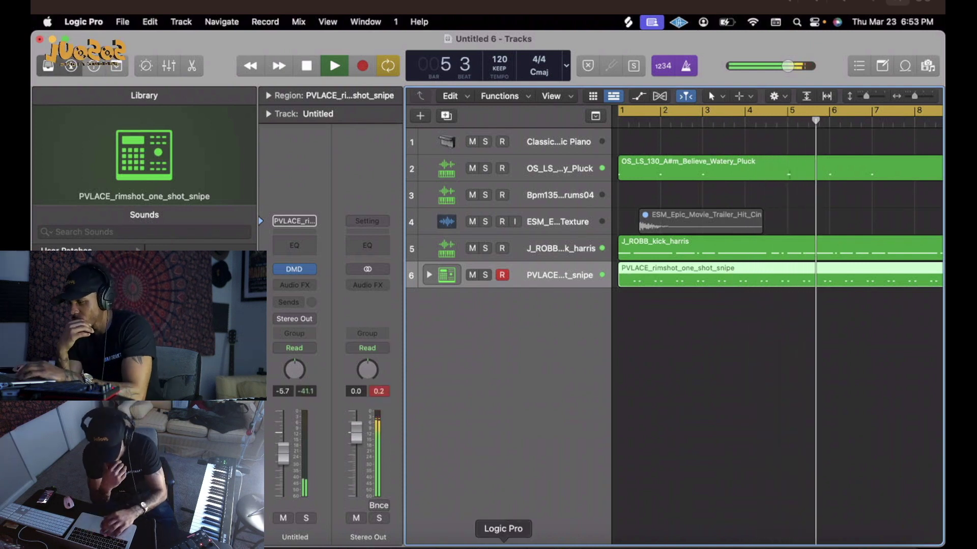
pyautogui.click(533, 542)
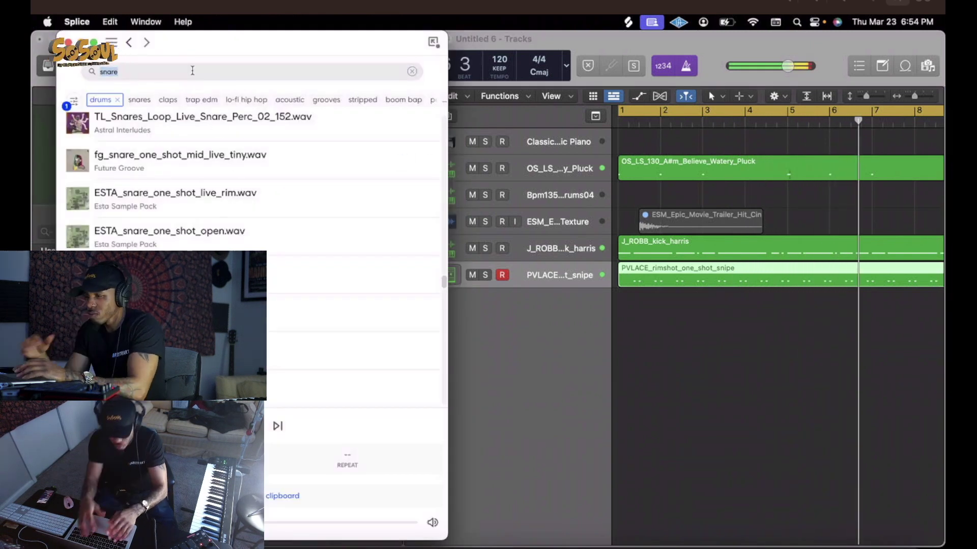
pyautogui.write('hats')
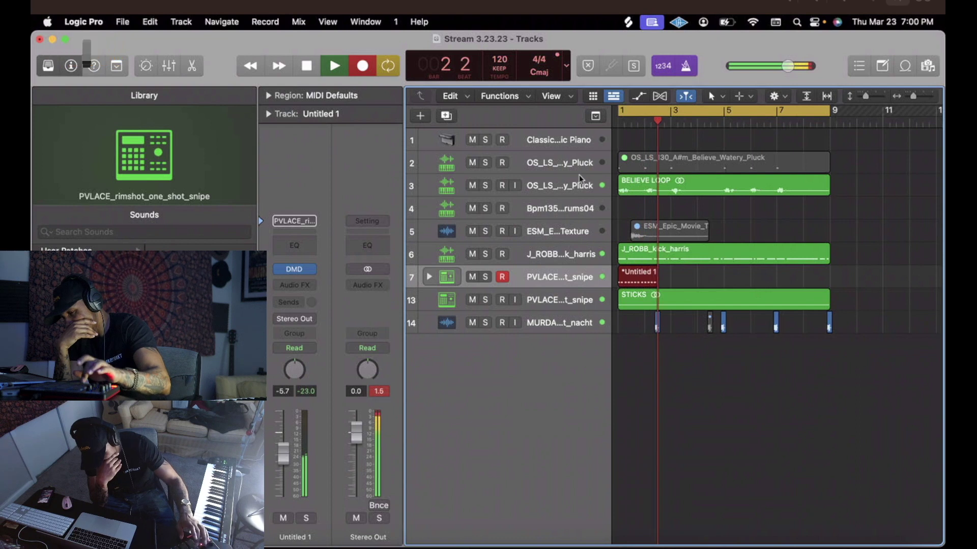
# Stop recording and repeat the two-bar rimshot region on track 7 three times up to bar 9, playing it back
pyautogui.click(578, 179)
pyautogui.press('space')
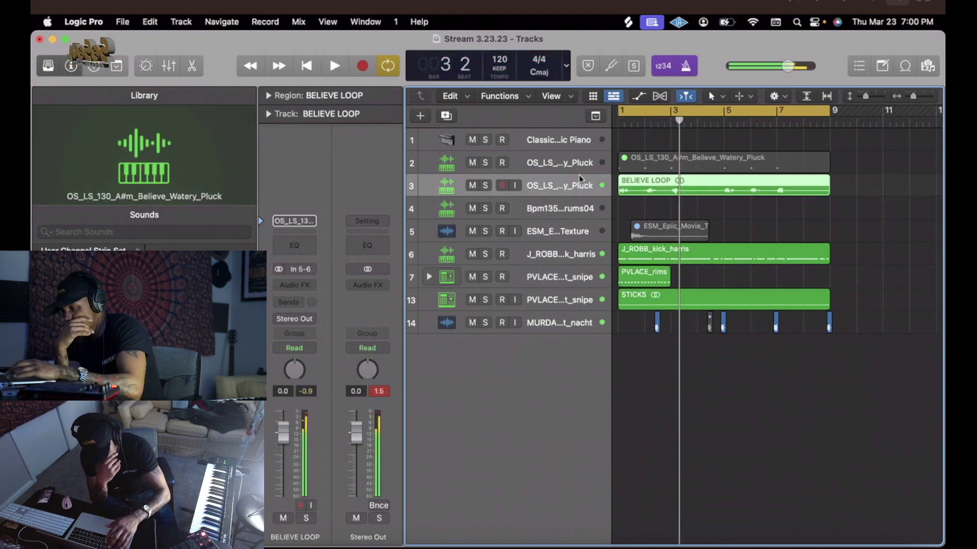
pyautogui.click(663, 273)
pyautogui.hotkey('shift', 'Return')
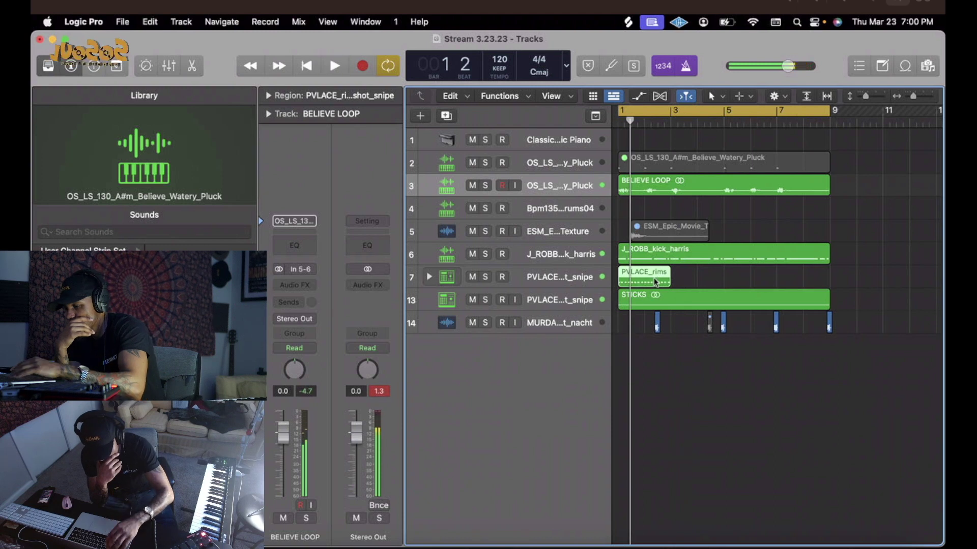
pyautogui.press('super+r')
pyautogui.press('super+r')
pyautogui.press('super+r')
pyautogui.press('space')
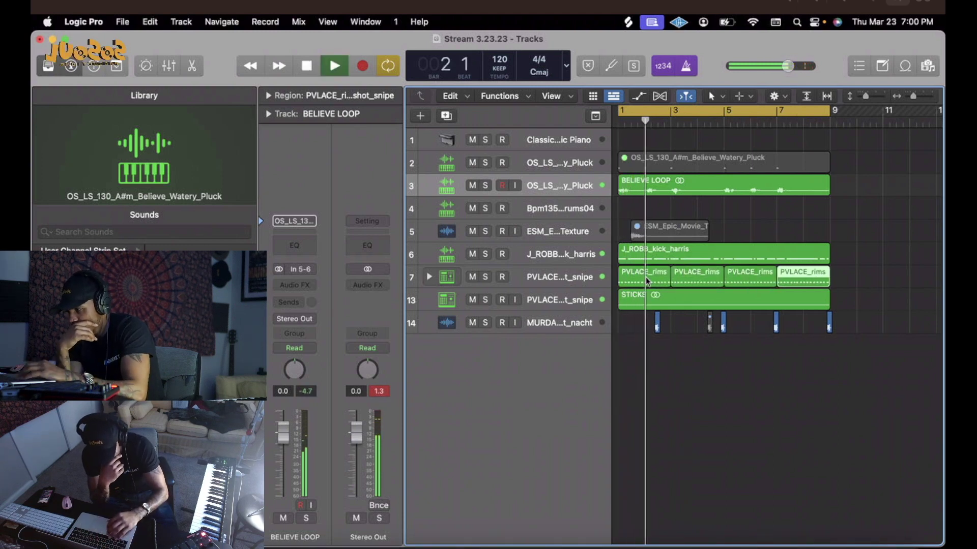
pyautogui.press('super+Right')
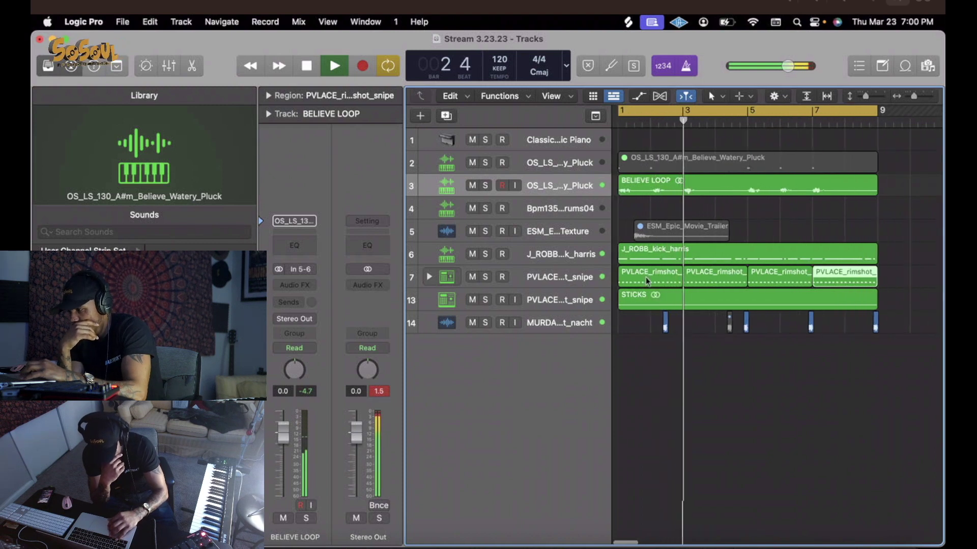
pyautogui.press('super+Left')
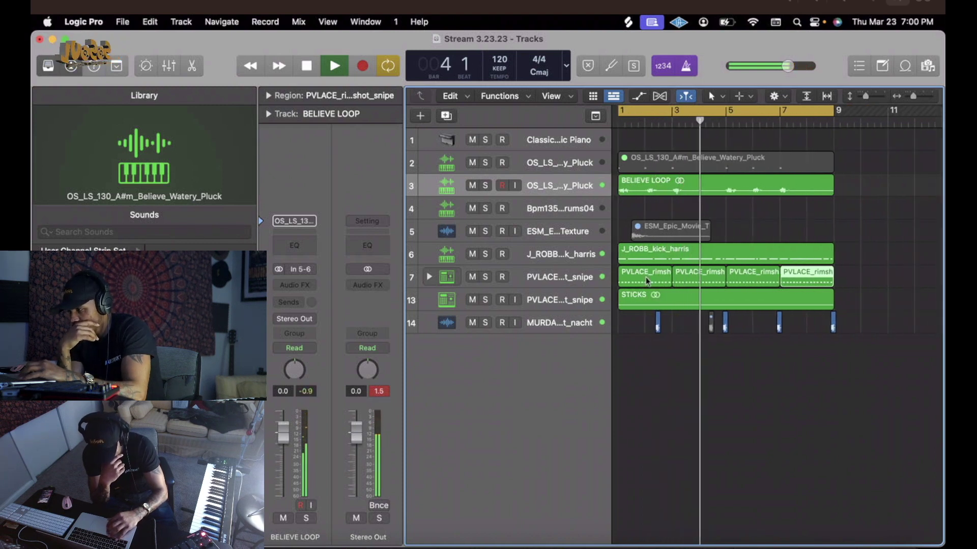
pyautogui.press('super+Right')
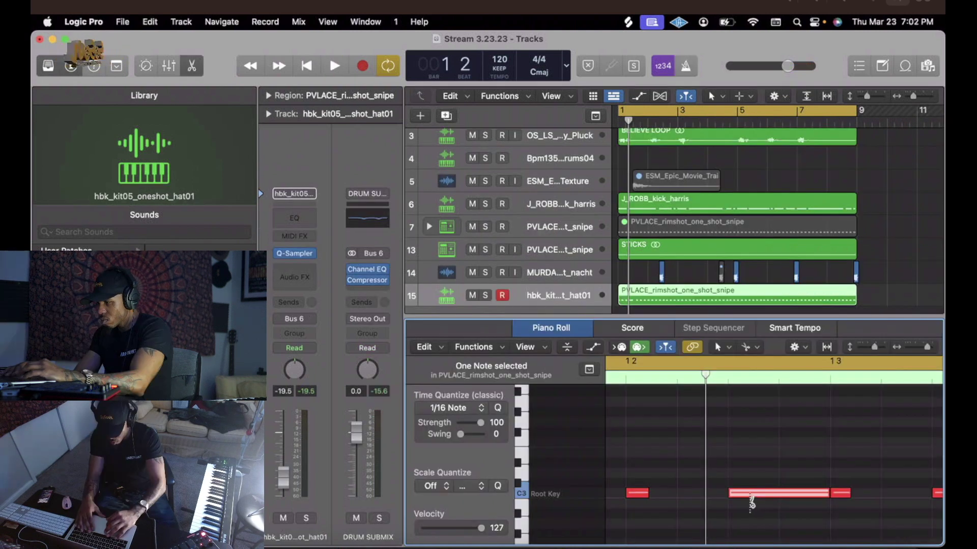
# Split the long hat note before beat 1.3 into short notes, shift their pitches down and back up in a V shape, and audition the roll
pyautogui.moveTo(751, 493); pyautogui.dragTo(791, 531)
pyautogui.click(757, 494)
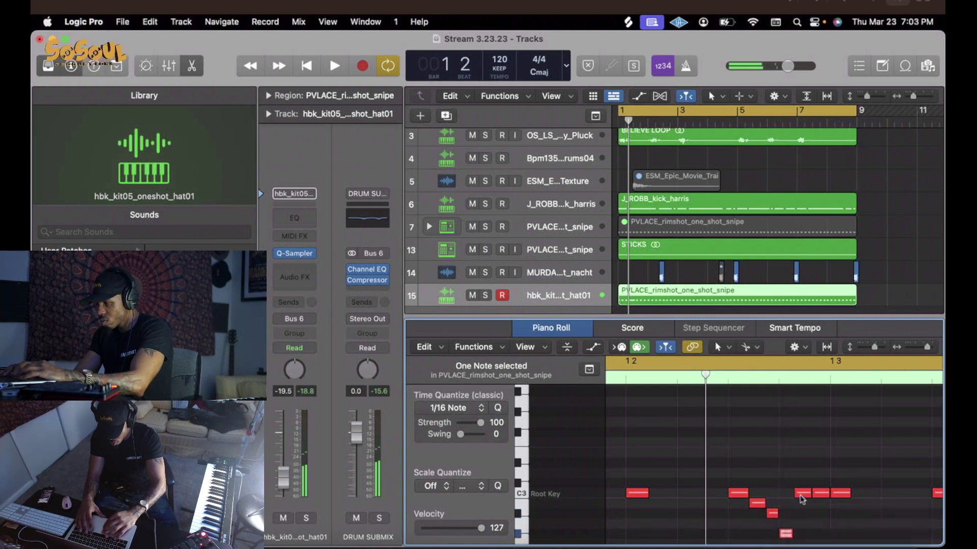
pyautogui.moveTo(802, 493); pyautogui.dragTo(819, 505)
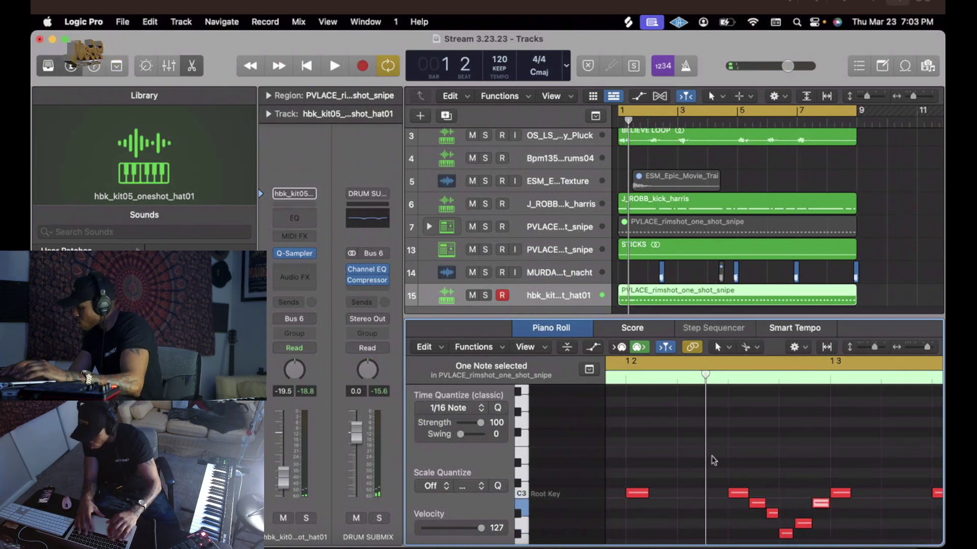
pyautogui.press('space')
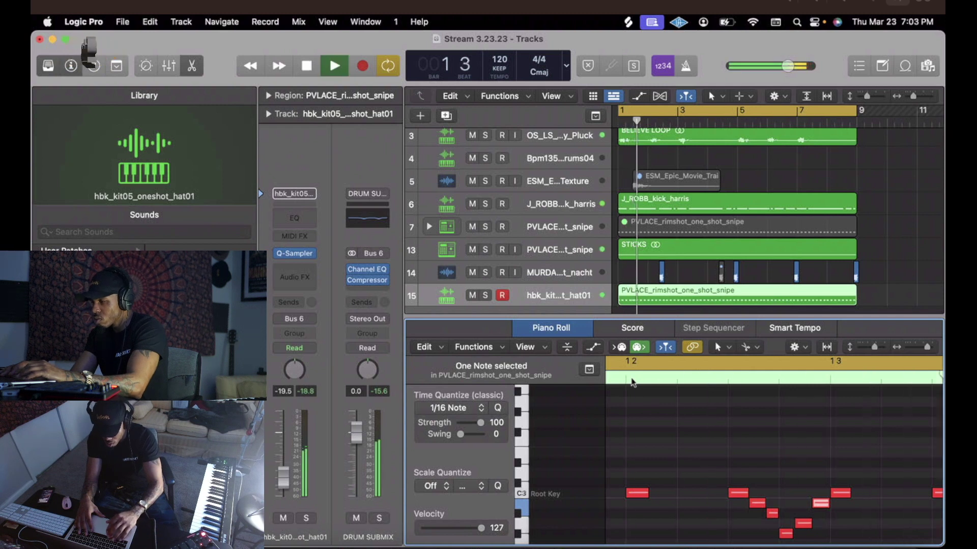
pyautogui.press('space')
pyautogui.press('space')
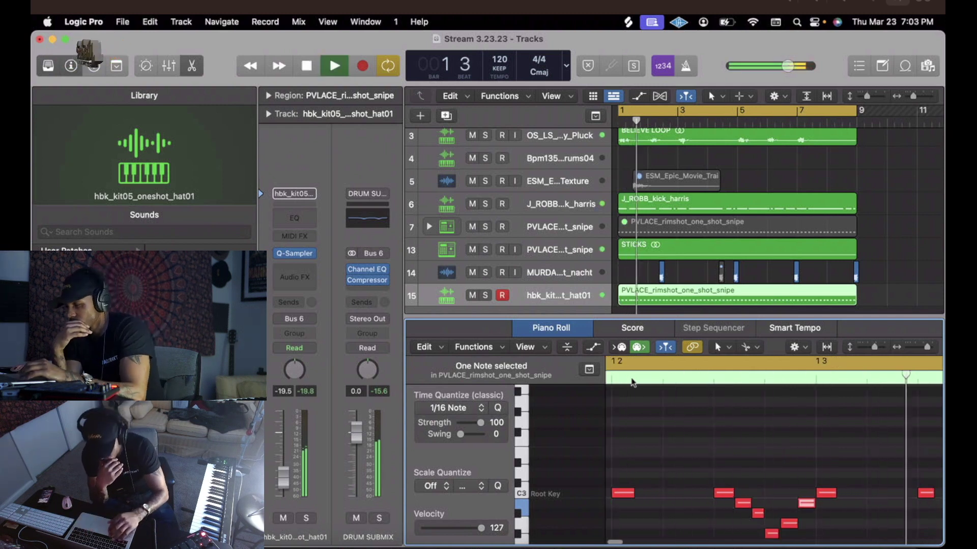
pyautogui.press('space')
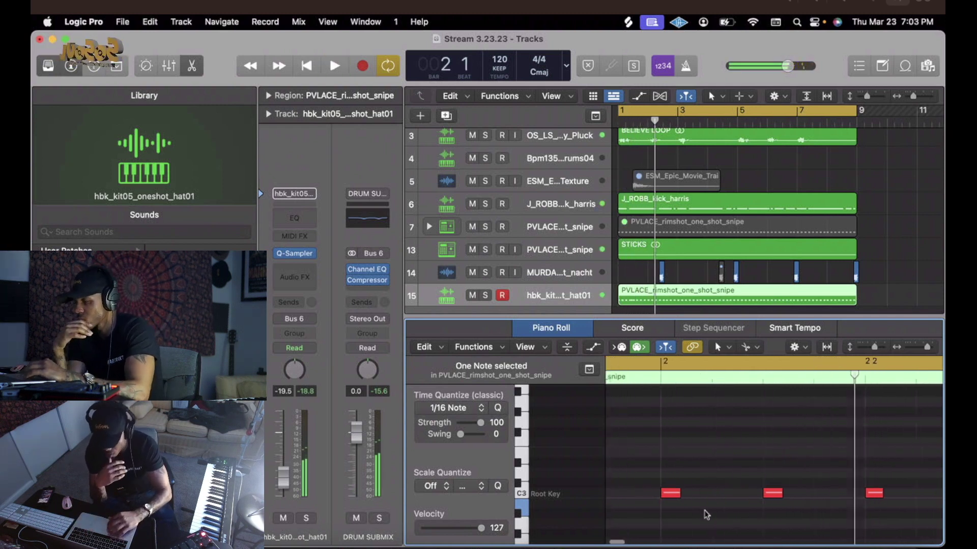
# Add an extra C3 hat note just before beat 2.2 with the Pencil tool and play the pattern from the beginning
pyautogui.click(745, 347)
pyautogui.click(828, 335)
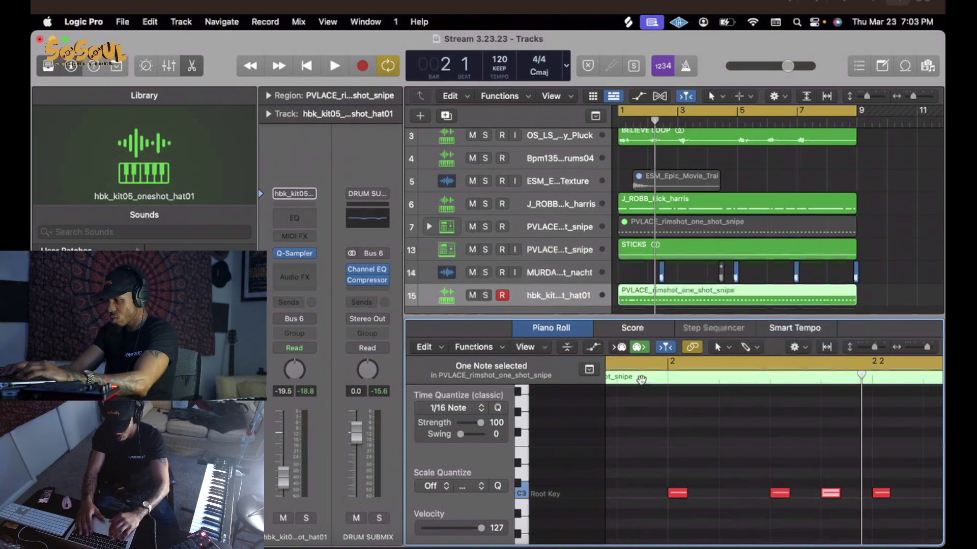
pyautogui.press('space')
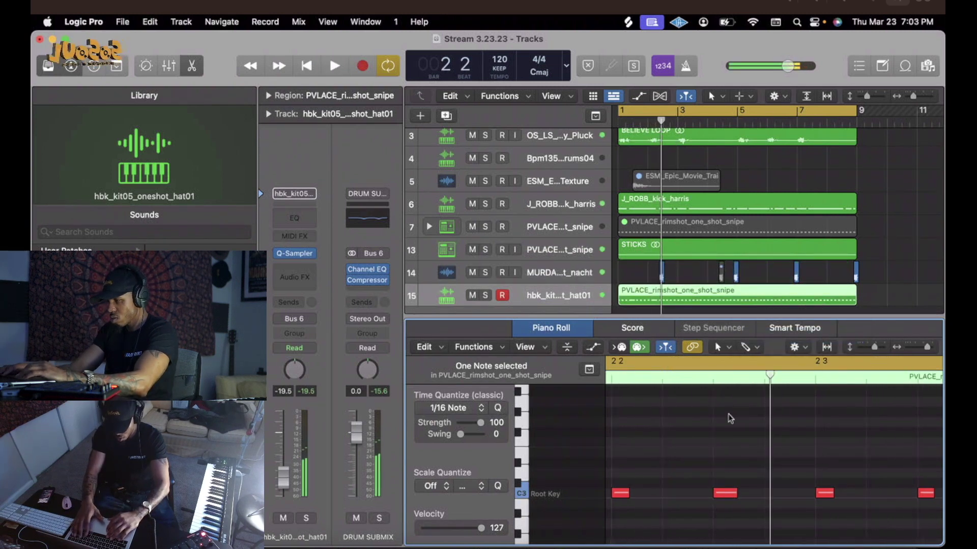
pyautogui.press('Return')
pyautogui.press('super+Left')
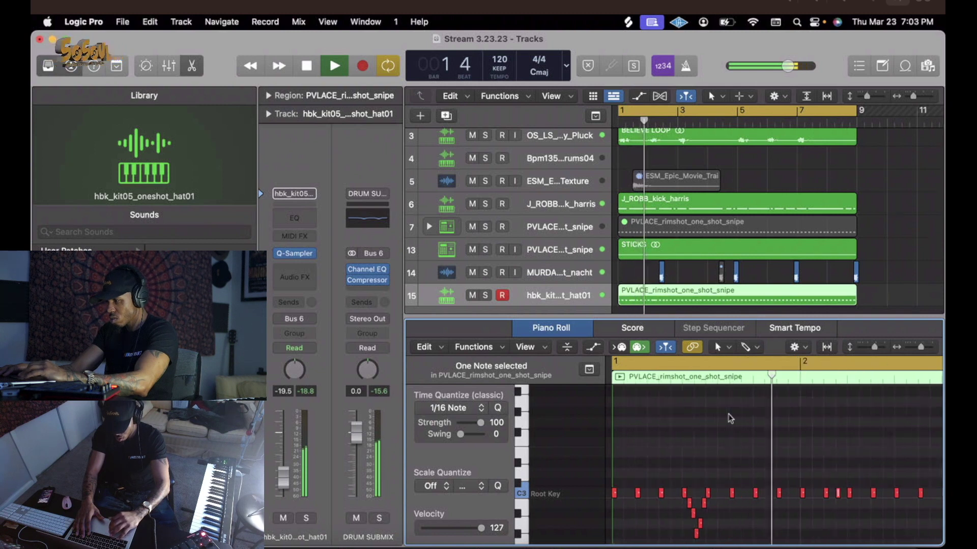
pyautogui.press('space')
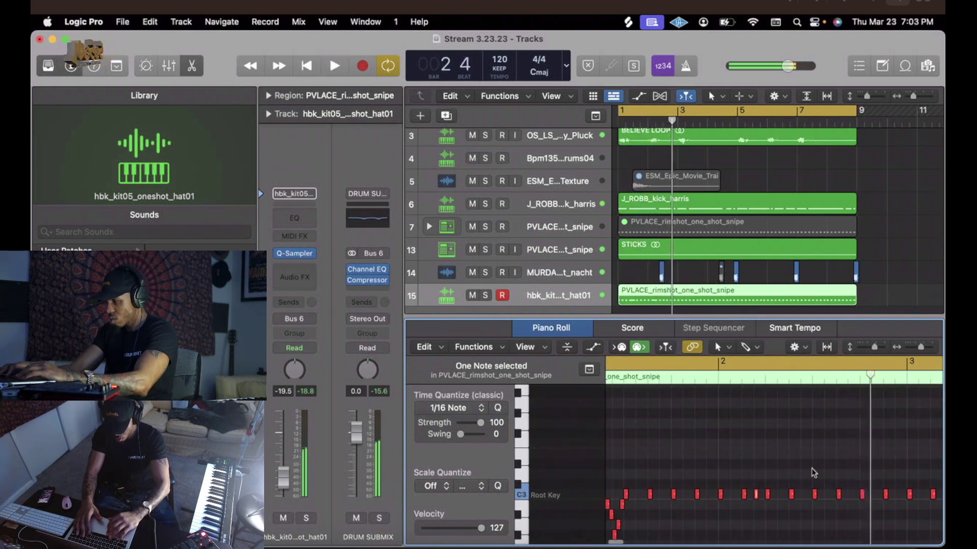
# Turn off cycle playback and add extra C3 hat notes in the last beat before bar 3
pyautogui.press('c')
pyautogui.press('super+Right')
pyautogui.press('space')
pyautogui.press(',')
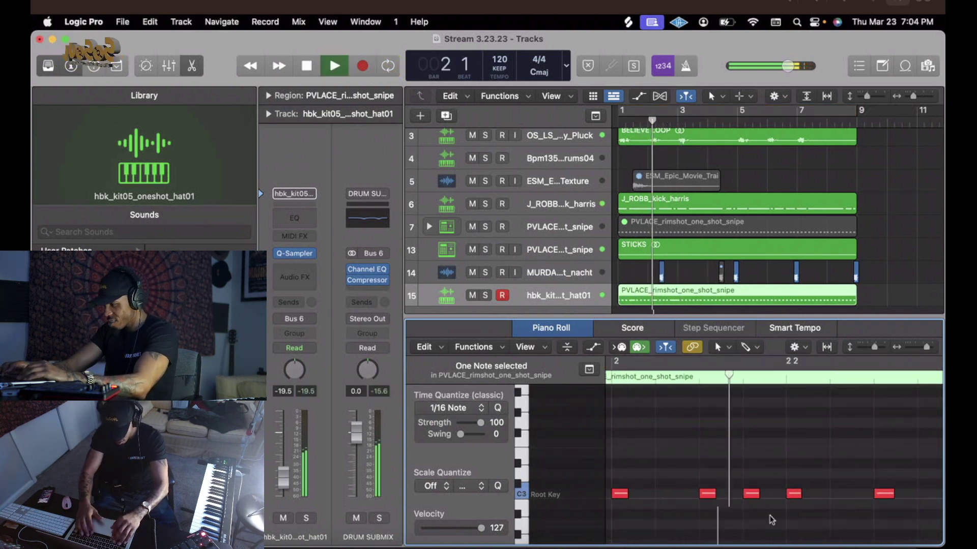
pyautogui.press(',')
pyautogui.press(',')
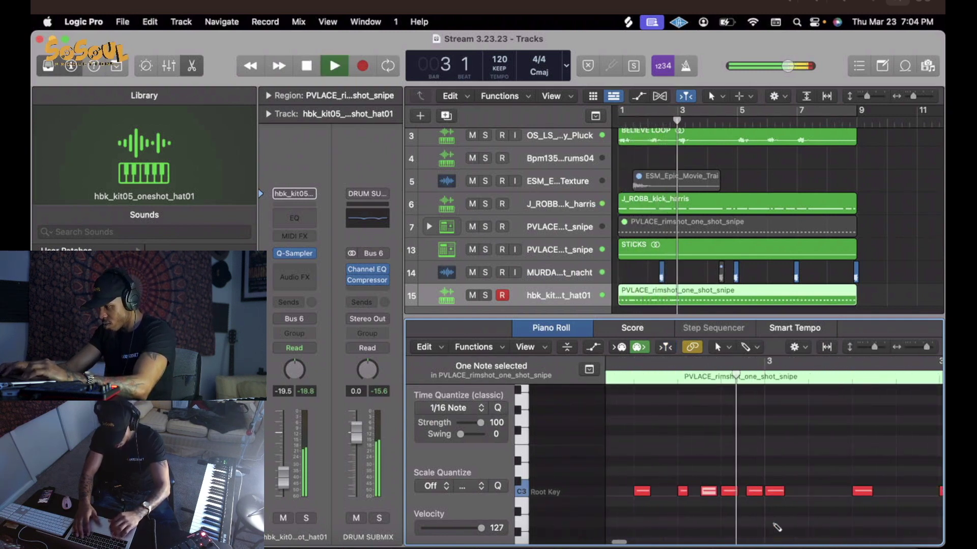
# Add a C3 hat note between beats 3.2 and 3.3 and play that section through to bar 4
pyautogui.press('space')
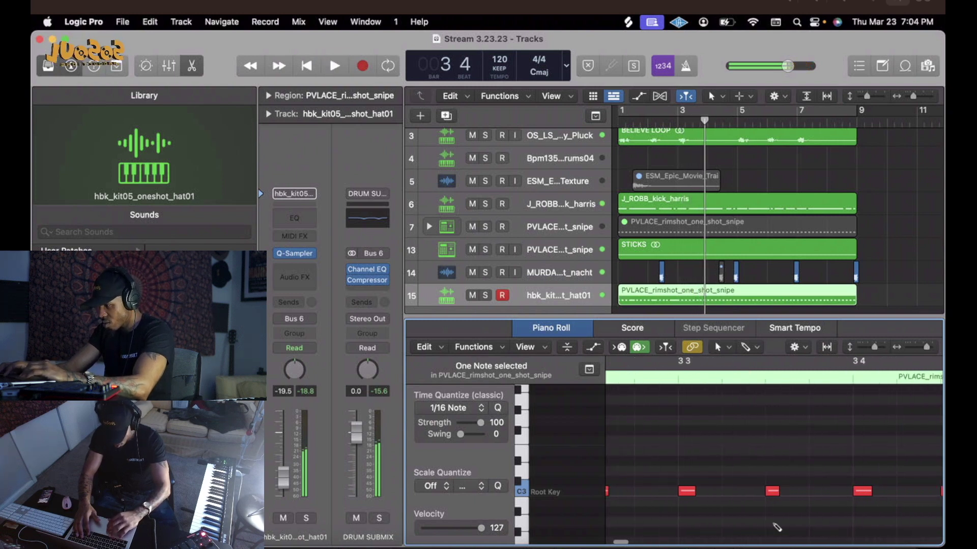
pyautogui.press('space')
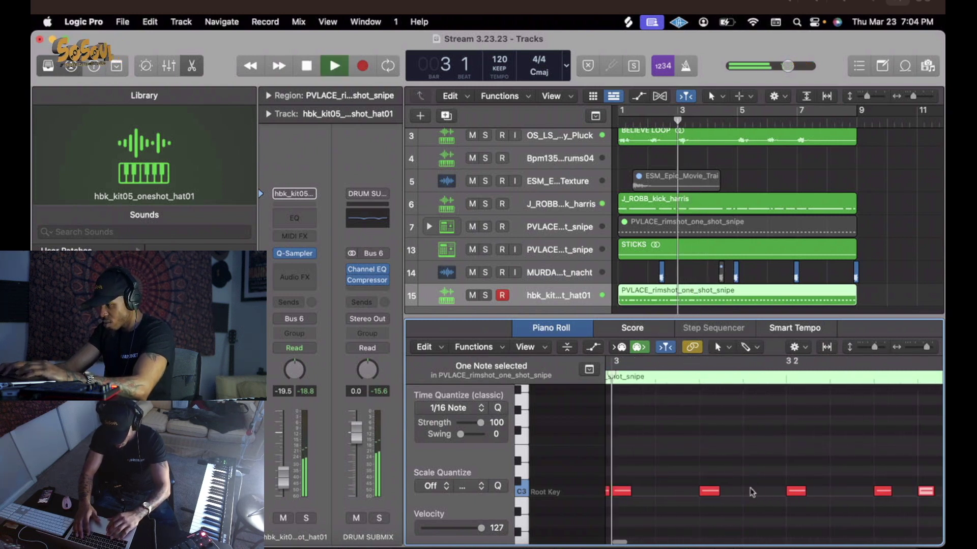
pyautogui.press('space')
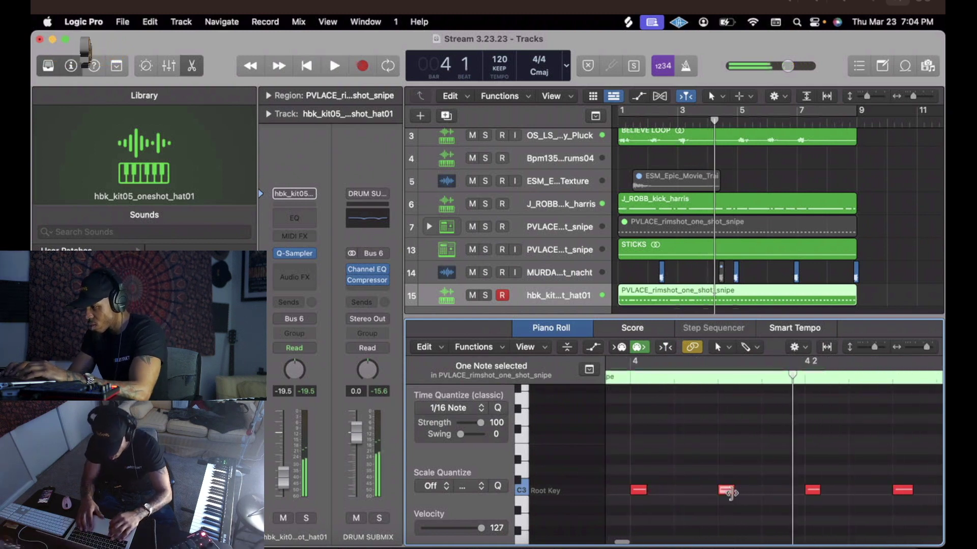
# Lengthen the hat note at 4.1.3 to beat 4.2, split it into a roll of progressively shorter notes, and play it
pyautogui.click(728, 491)
pyautogui.moveTo(729, 490); pyautogui.dragTo(768, 491)
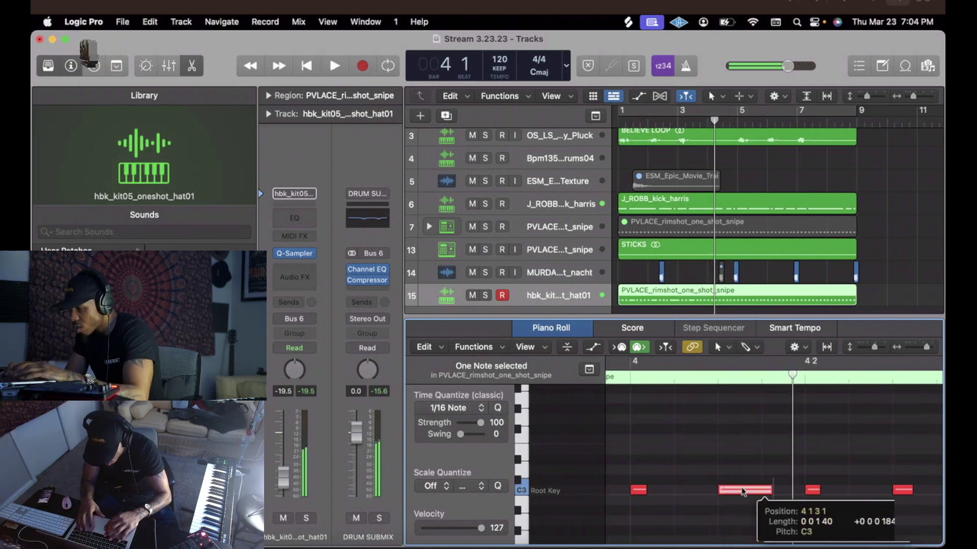
pyautogui.press('space')
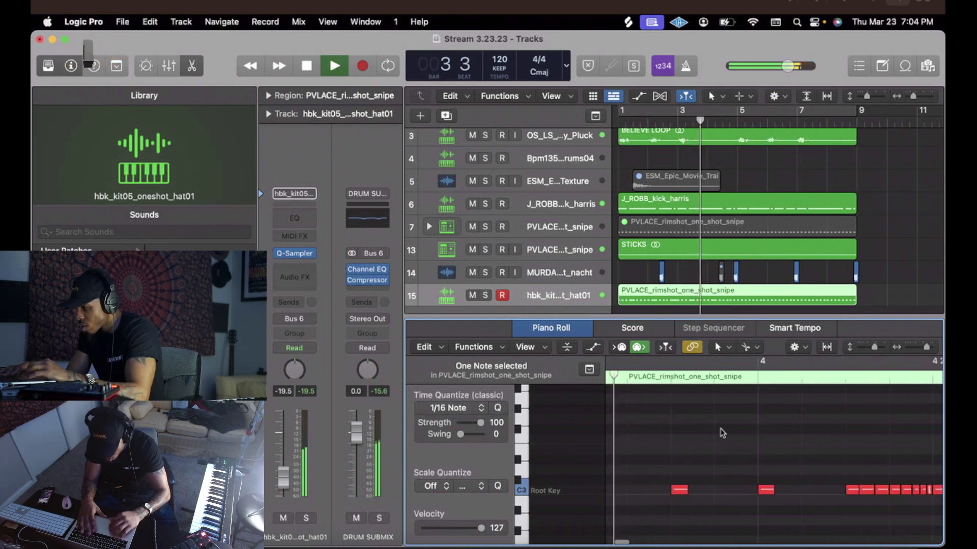
# Copy the nine-note hat roll before beat 4.2 so the duplicate fills the space just before beat 4.3
pyautogui.press('space')
pyautogui.moveTo(622, 506); pyautogui.dragTo(695, 476)
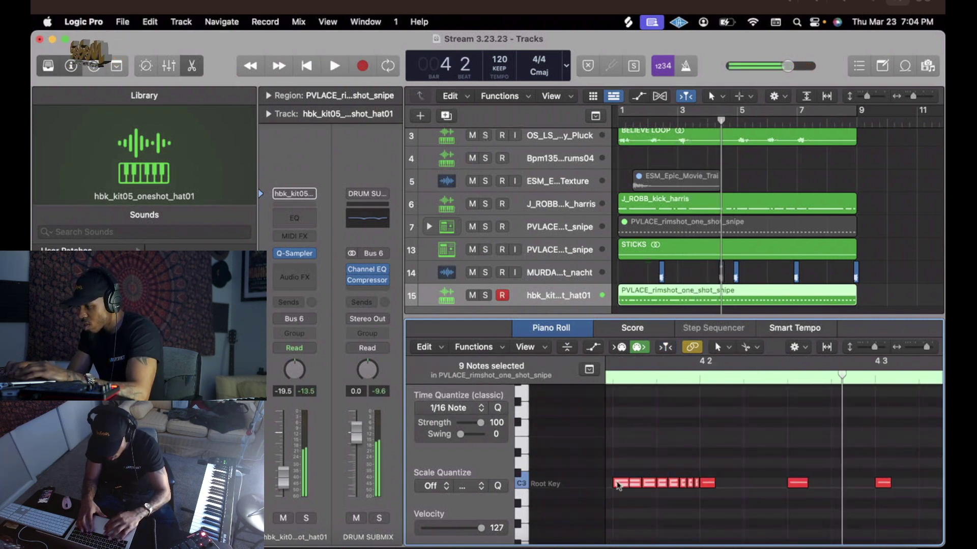
pyautogui.moveTo(624, 487); pyautogui.dragTo(792, 484)
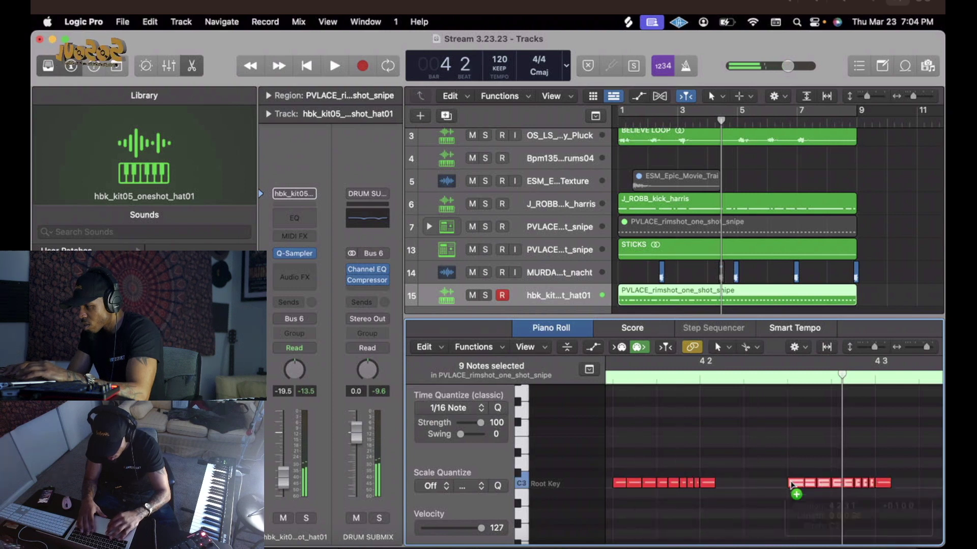
# Play back the duplicated hat roll just before beat 4.3
pyautogui.click(792, 483)
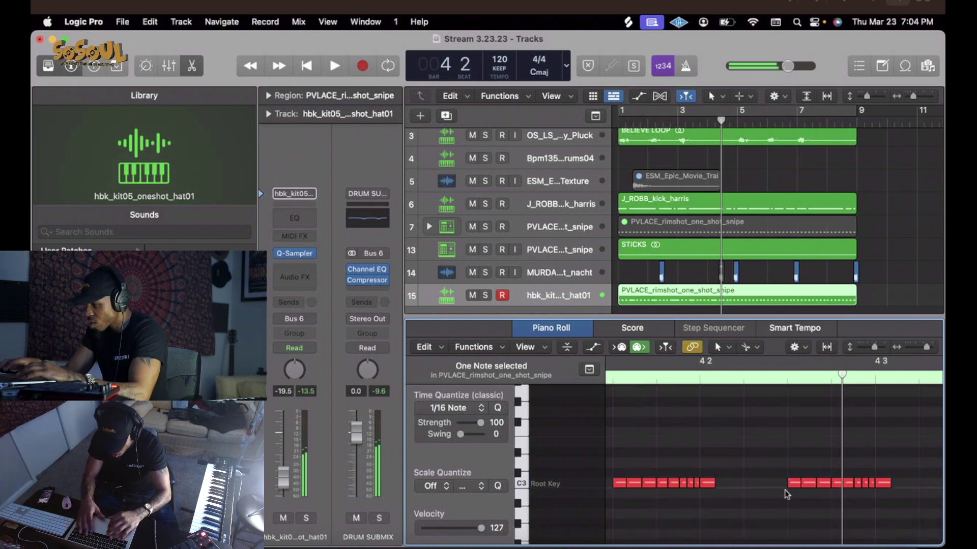
pyautogui.press(',')
pyautogui.press('space')
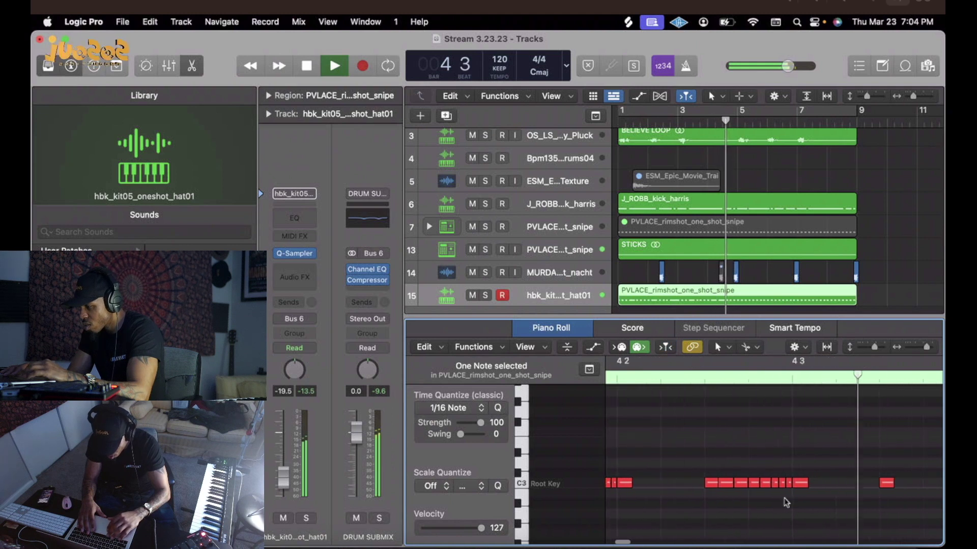
pyautogui.press('space')
# Delete the fast inner notes of the hat roll before beat 4.2, keeping only its first and last notes, and play the pattern
pyautogui.hscroll(-5, 787, 501)
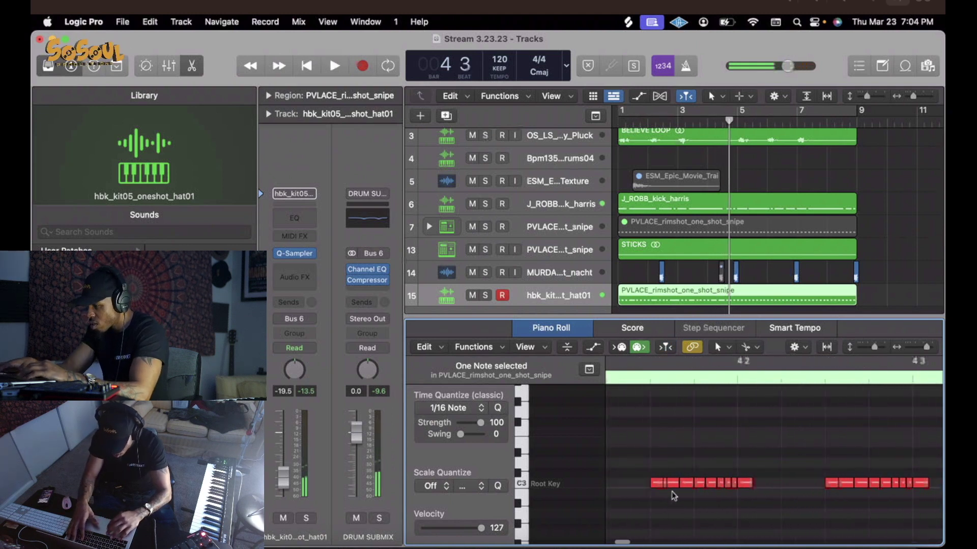
pyautogui.moveTo(672, 503); pyautogui.dragTo(726, 479)
pyautogui.press('BackSpace')
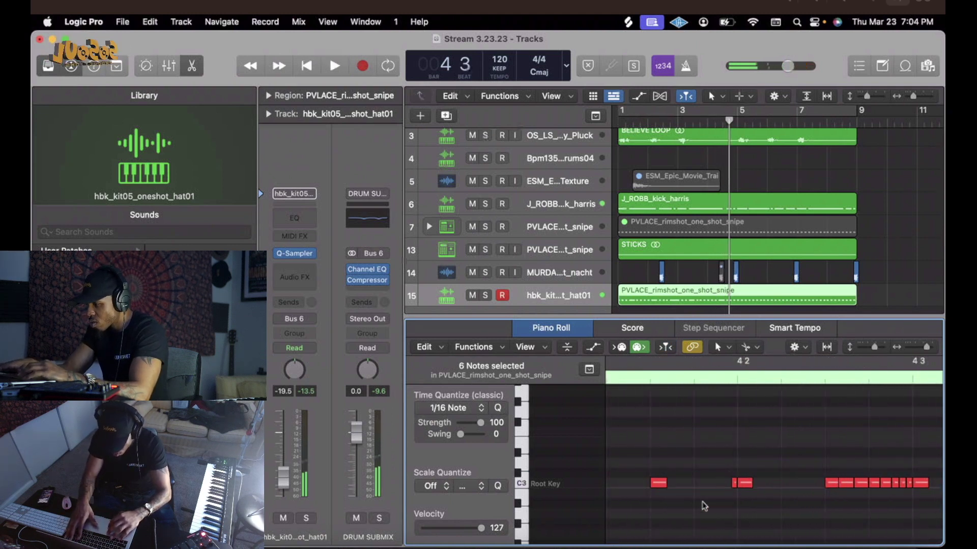
pyautogui.press('space')
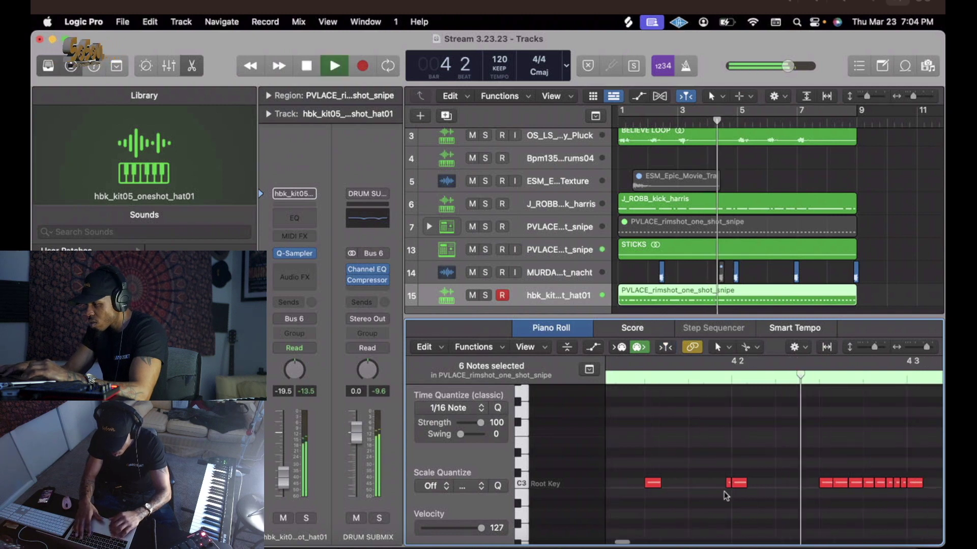
pyautogui.press('space')
pyautogui.hscroll(-2, 726, 493)
pyautogui.click(744, 483)
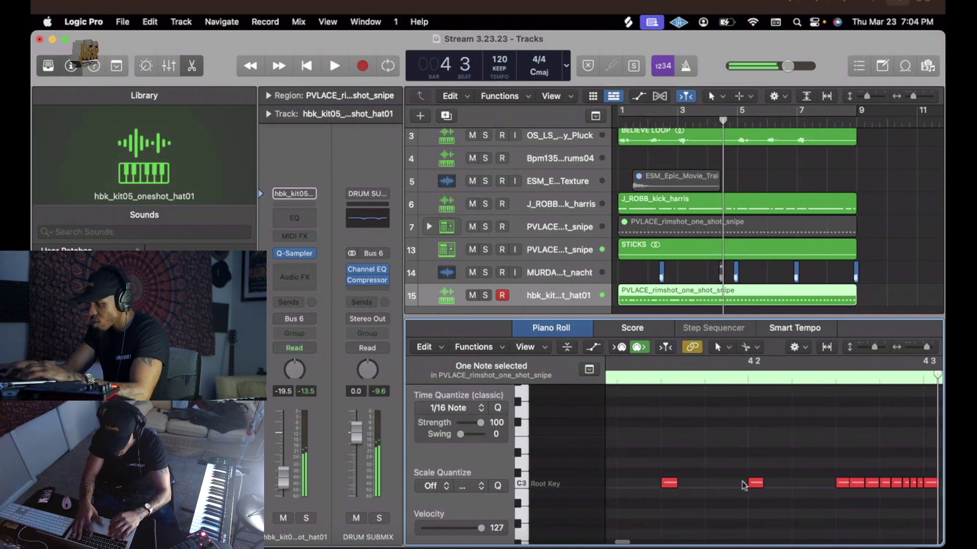
pyautogui.click(670, 482)
pyautogui.press(',')
pyautogui.press('space')
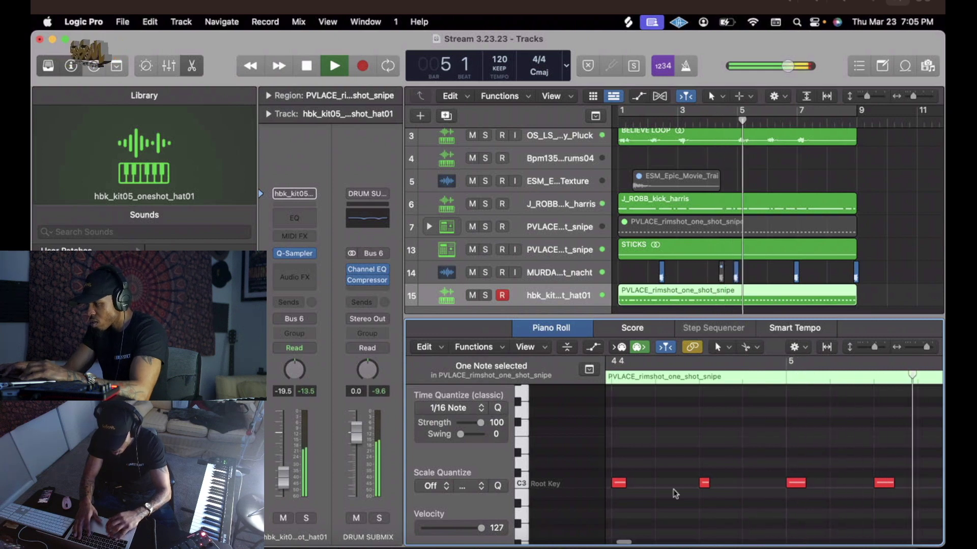
# Shorten the region on the hbk_kit05_oneshot_hat01 track to end at bar 5 and repeat it twice
pyautogui.scroll(-5, 675, 494)
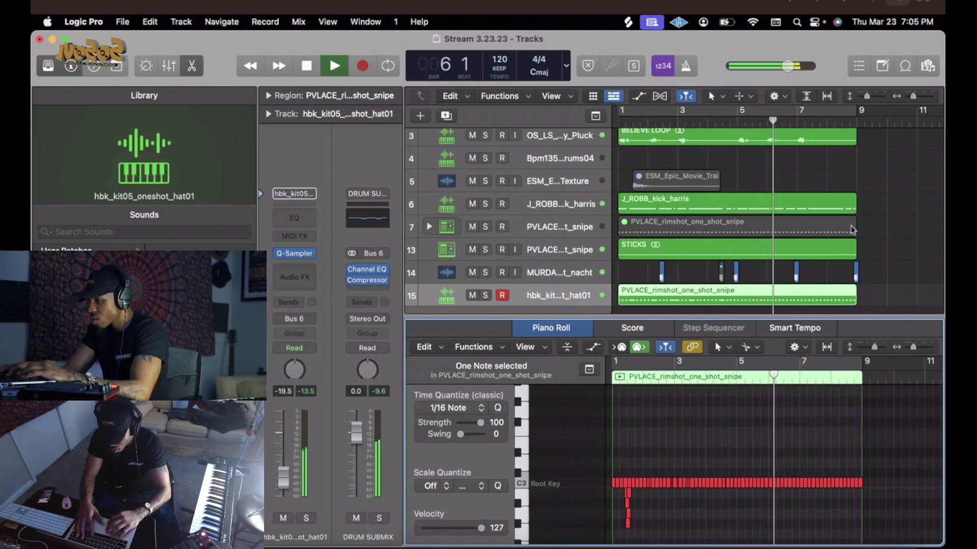
pyautogui.scroll(-2, 783, 229)
pyautogui.click(800, 269)
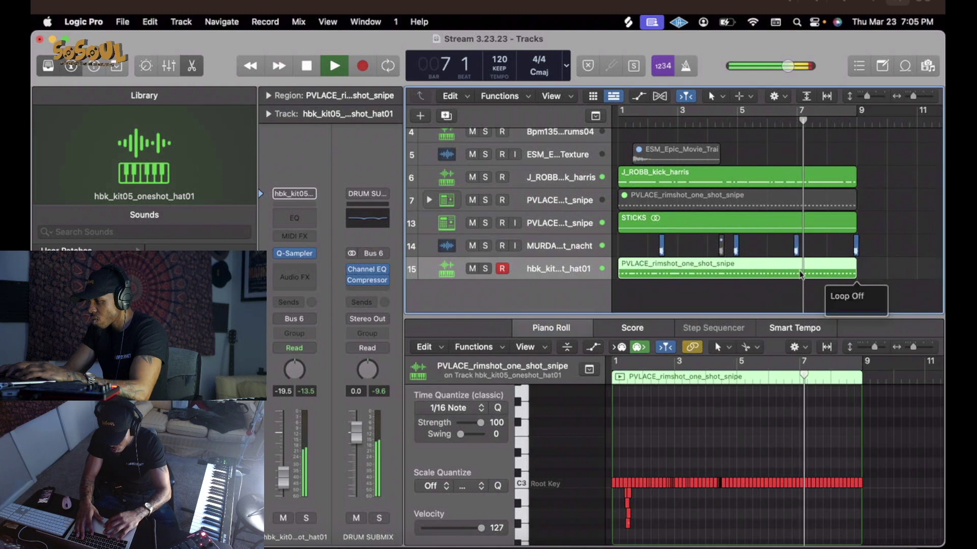
pyautogui.moveTo(855, 274); pyautogui.dragTo(736, 288)
pyautogui.press('super+r')
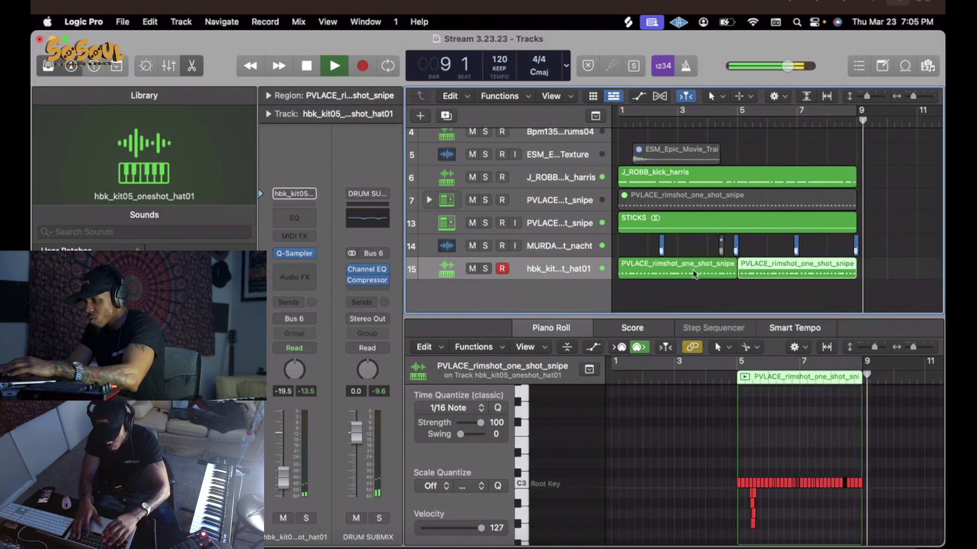
pyautogui.press('super+r')
# Restart playback with cycling over bars 1 to 9 and delete the muted rimshot region from the drum machine on track 7
pyautogui.press('Return')
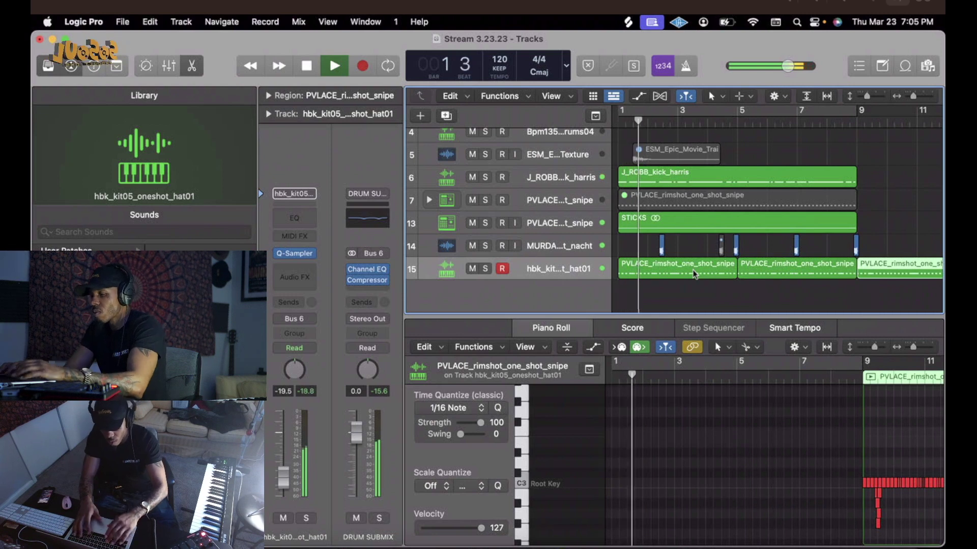
pyautogui.press('c')
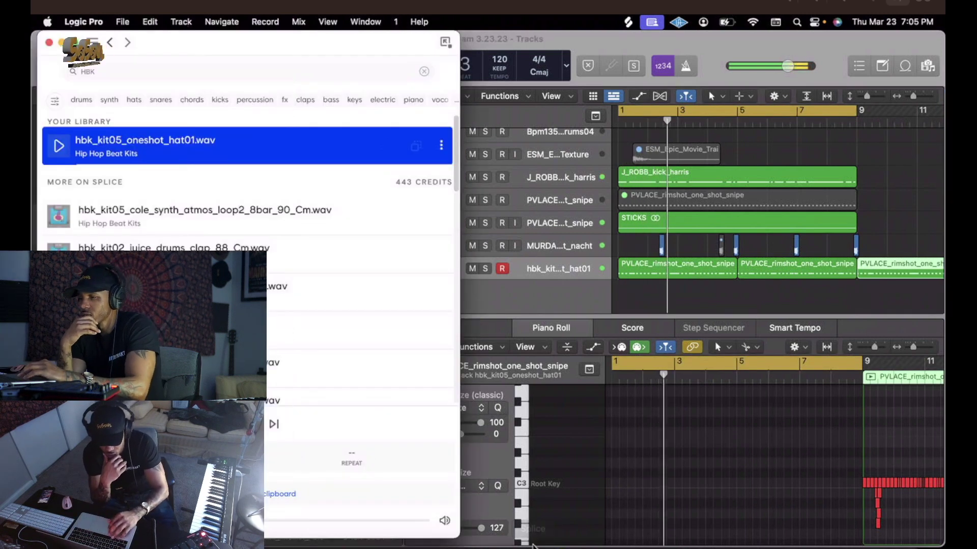
pyautogui.click(566, 203)
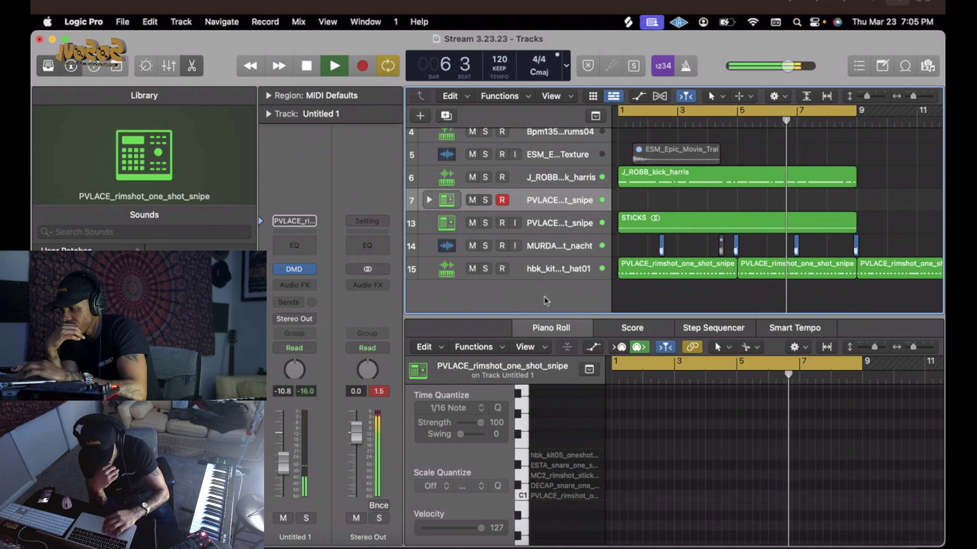
# Switch to Splice and search the sample library for CLAPS
pyautogui.press('super+Tab')
pyautogui.click(280, 71)
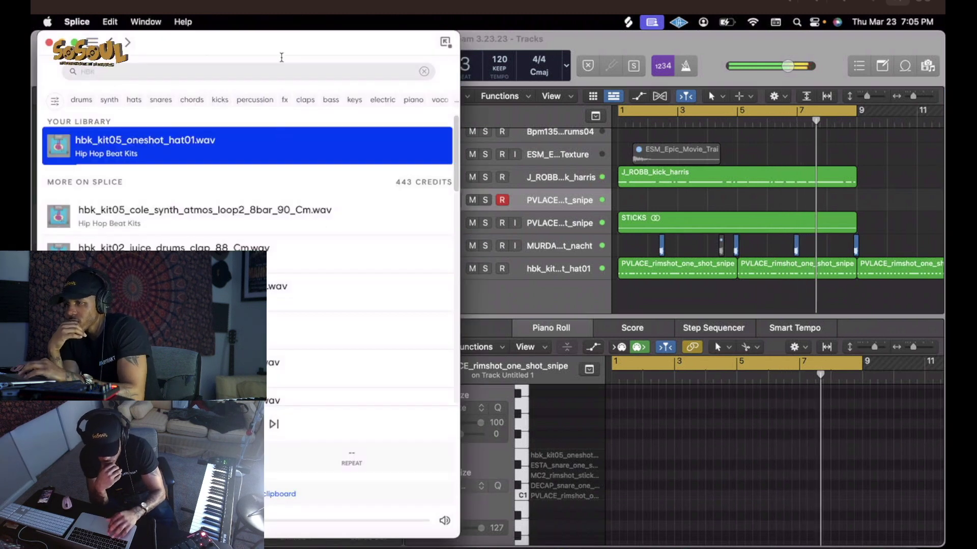
pyautogui.write('CLAPS')
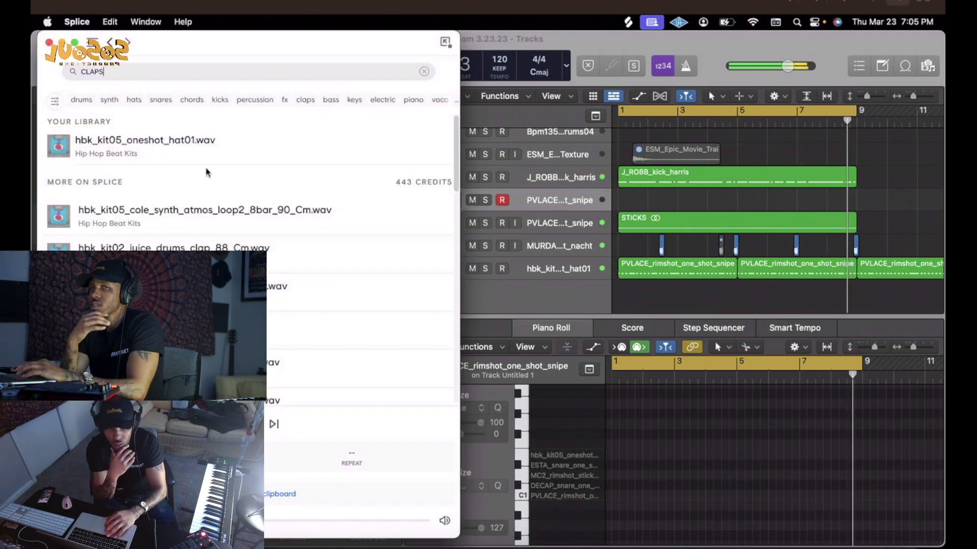
pyautogui.press('Return')
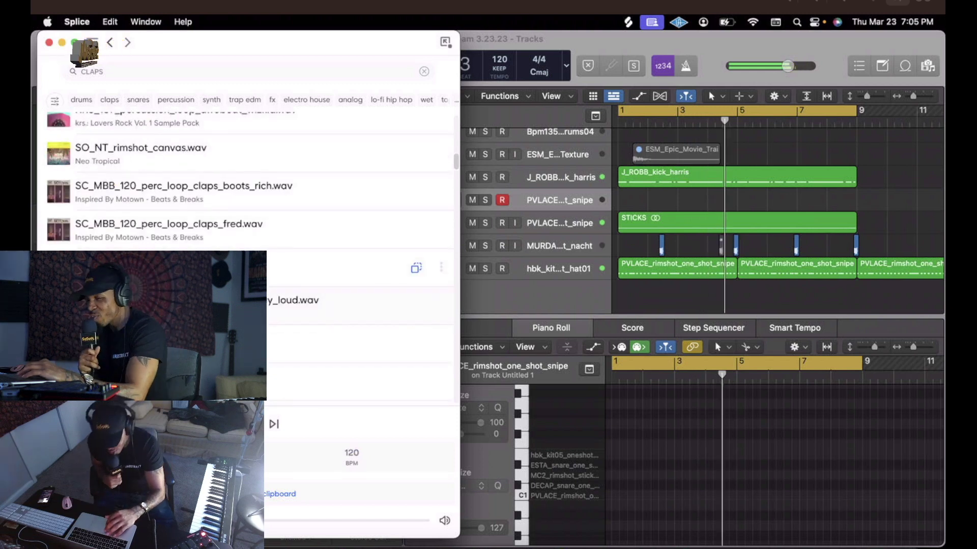
# Browse the clap results and audition several samples, including OS_FLOW_Thick_Clap.wav and ABYT_Jon_Casey_Flip_The_Switch_Clap.wav
pyautogui.scroll(-5, 62, 245)
pyautogui.scroll(-10, 63, 246)
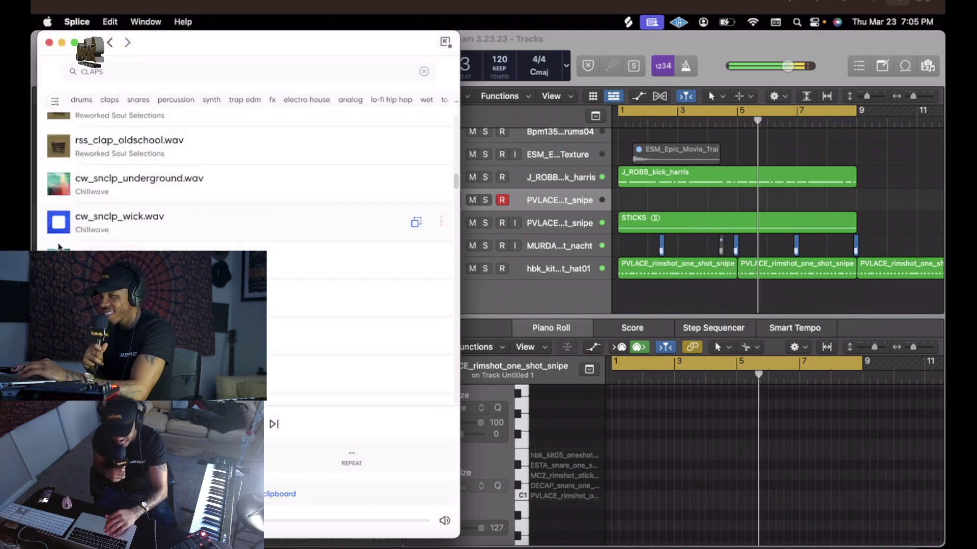
pyautogui.scroll(-3, 59, 247)
pyautogui.click(60, 224)
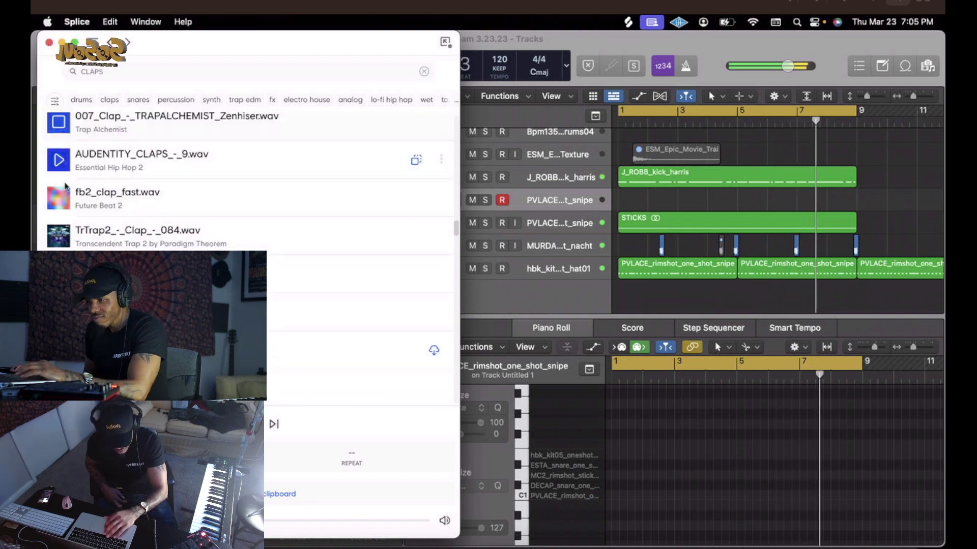
pyautogui.click(63, 161)
pyautogui.scroll(3, 62, 173)
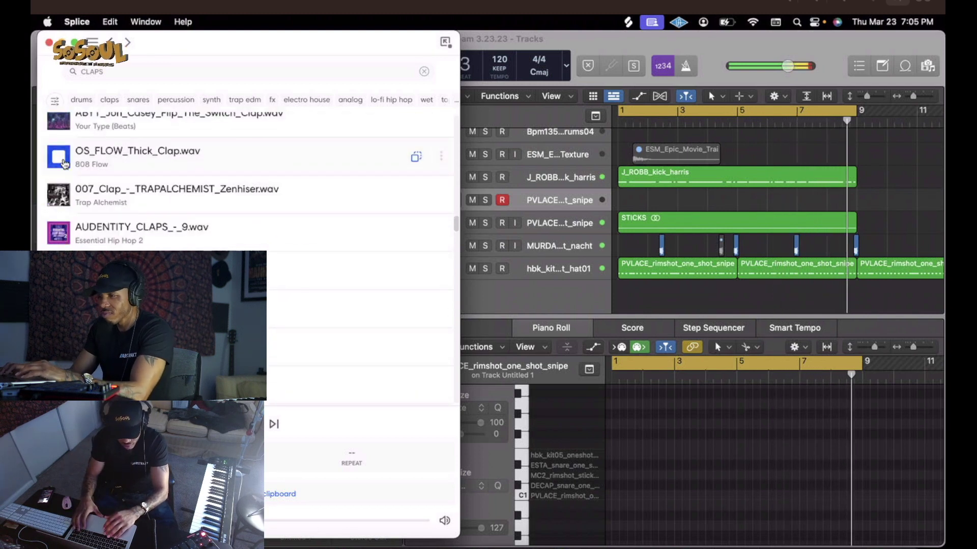
pyautogui.click(61, 203)
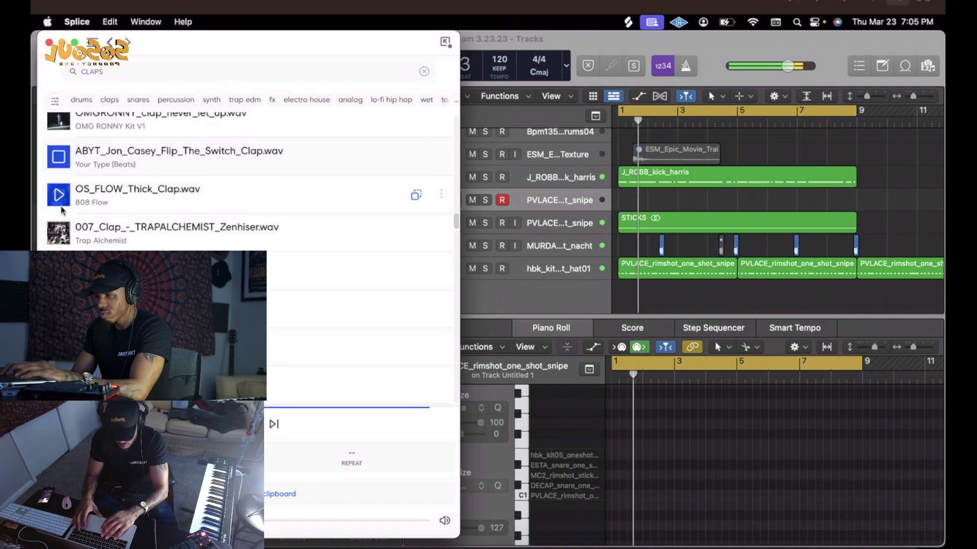
# Load ABYT_Jon_Casey_Flip_The_Switch_Clap.wav onto the F1 pad of track 7's Drum Machine Designer kit and record a part
pyautogui.moveTo(234, 155); pyautogui.dragTo(541, 240)
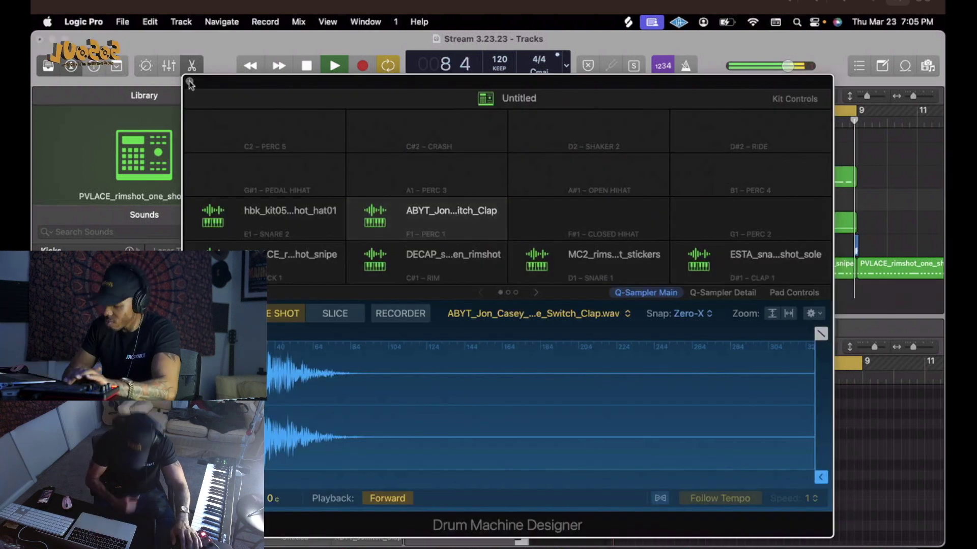
pyautogui.press('r')
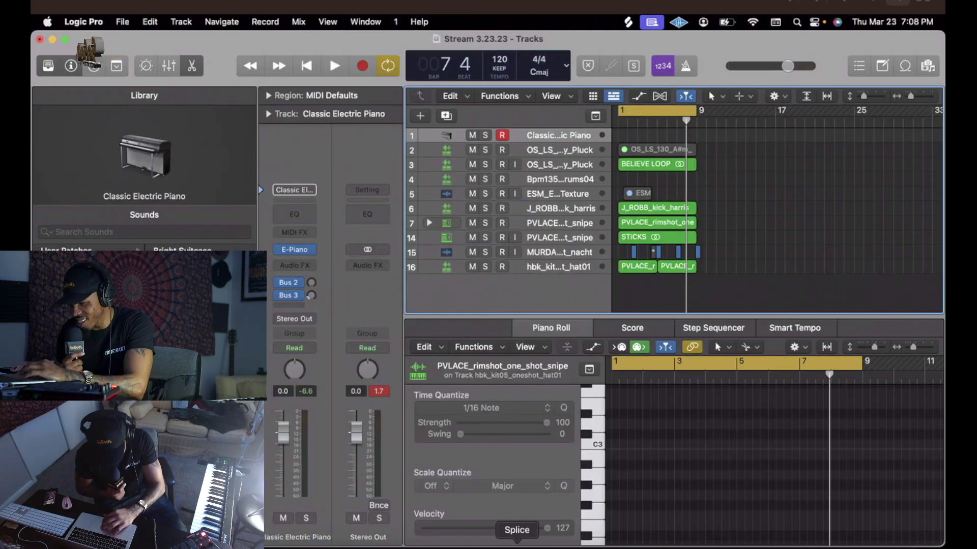
# Switch to Splice, search for 808, and browse the results to the area around BBL_808_slow_A.wav
pyautogui.click(516, 538)
pyautogui.click(174, 71)
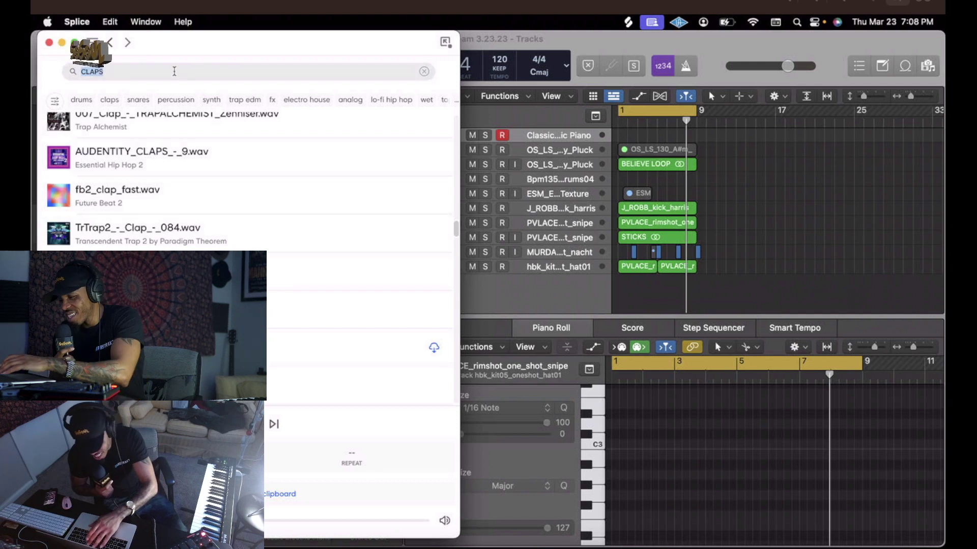
pyautogui.write('808')
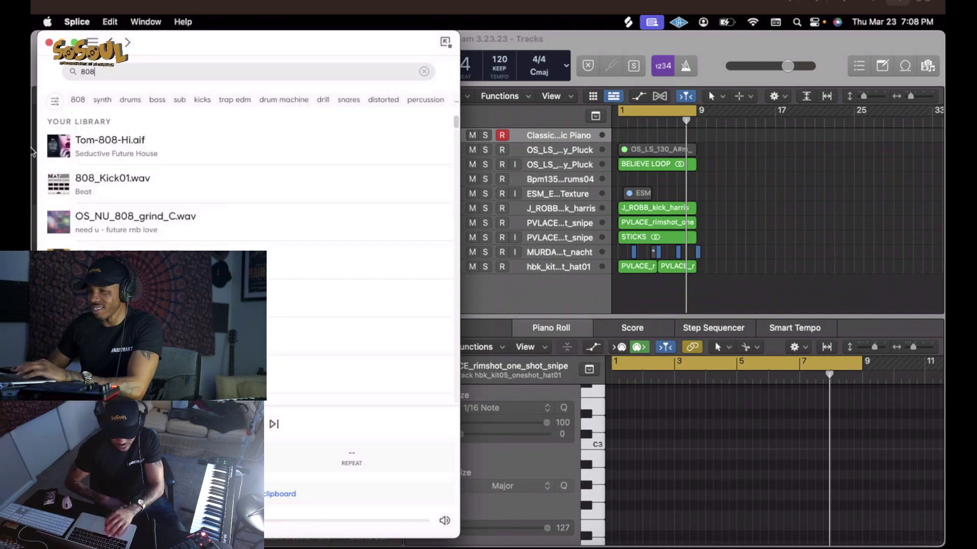
pyautogui.scroll(-5, 67, 193)
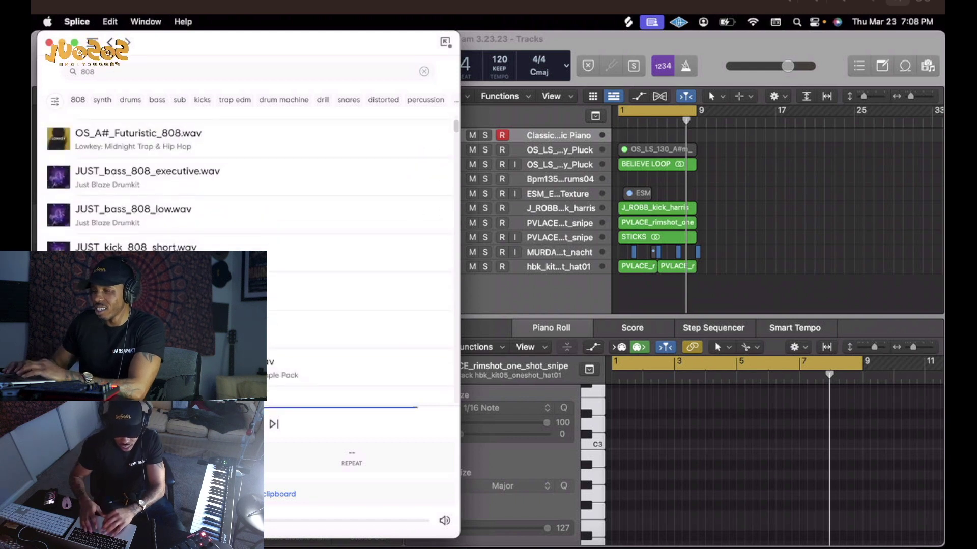
pyautogui.scroll(-10, 245, 183)
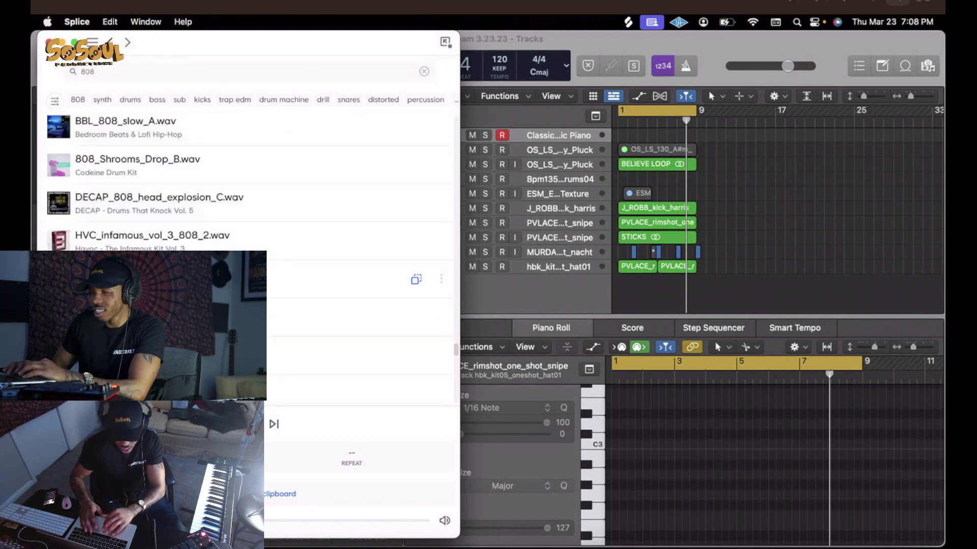
pyautogui.scroll(2, 59, 246)
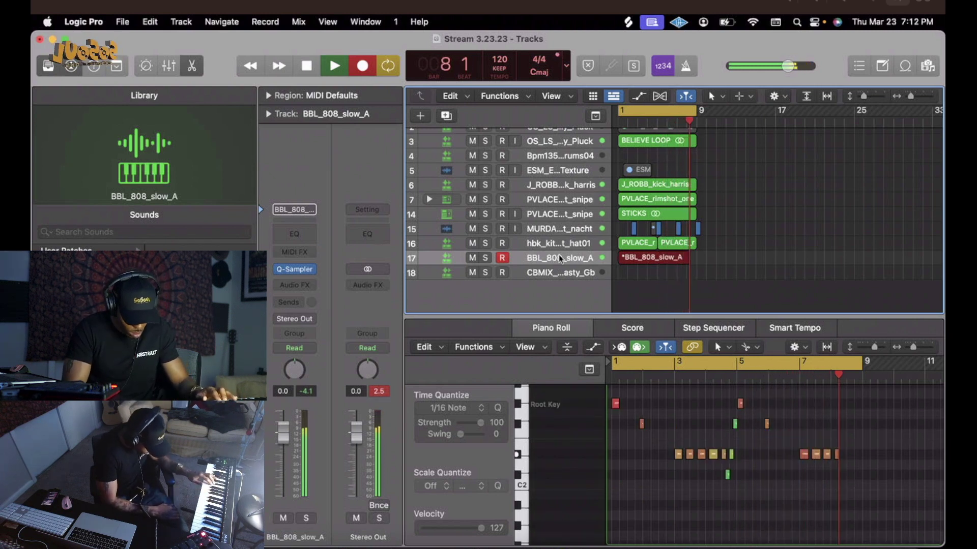
# Finish recording the bass line on the BBL_808_slow_A track
pyautogui.press('space')
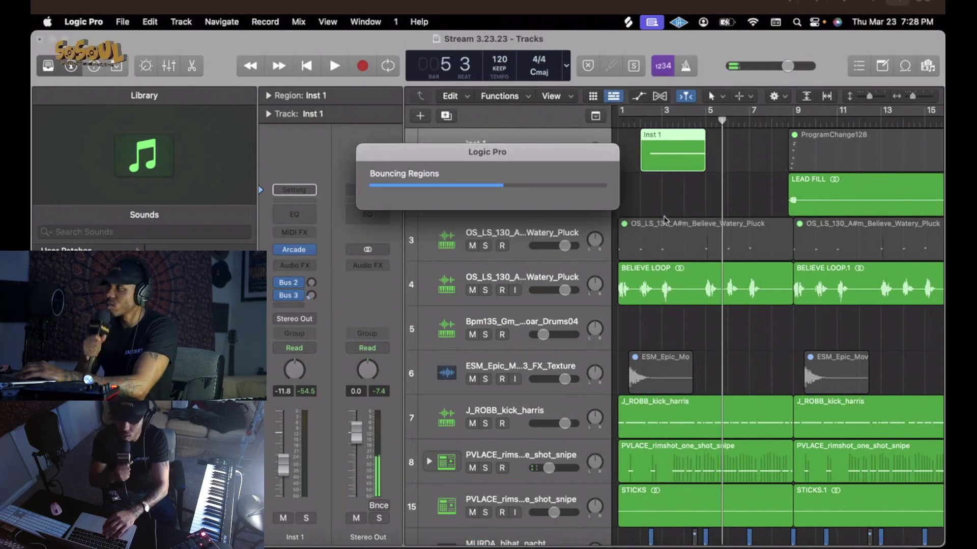
# Open the Arcade instrument on Inst 1 and load the Nothing Better sampler kit from the Hooked line
pyautogui.press('v')
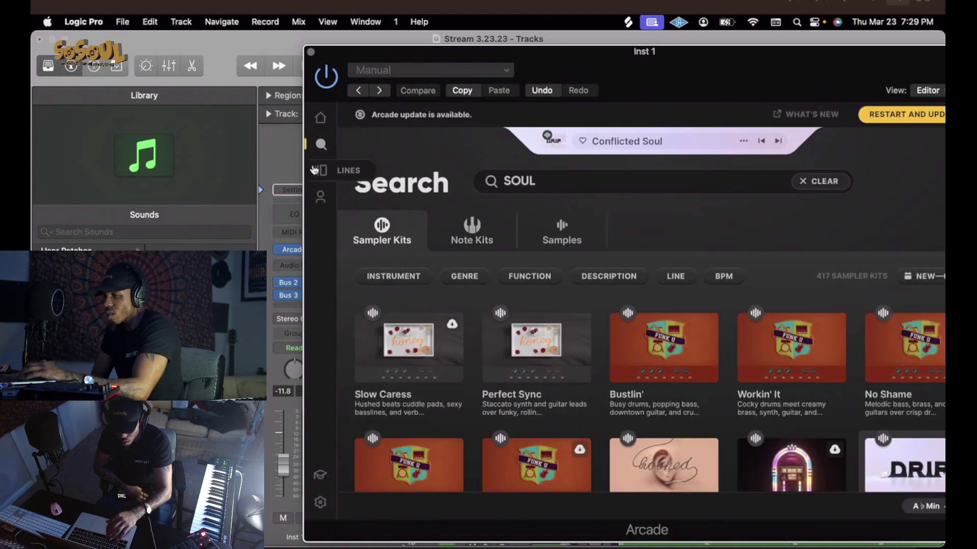
pyautogui.click(320, 172)
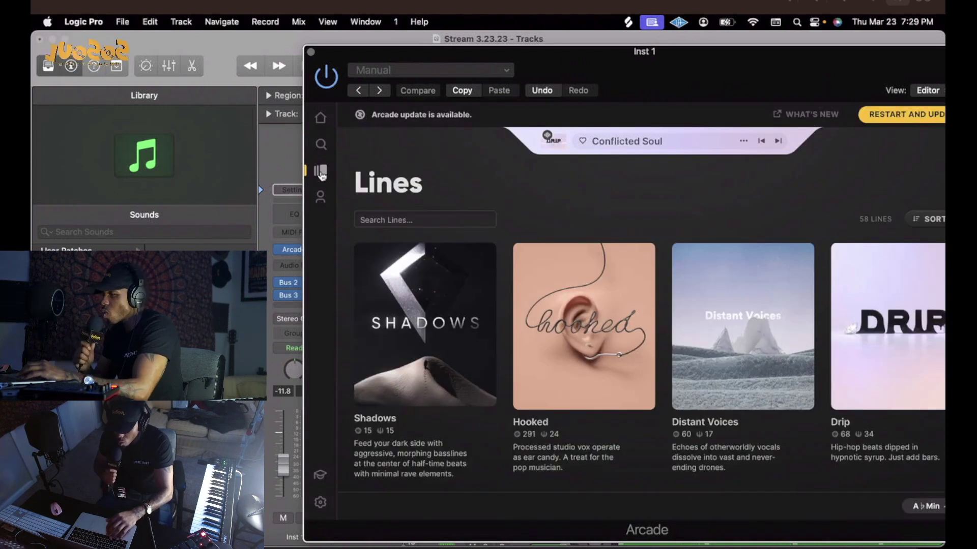
pyautogui.click(586, 352)
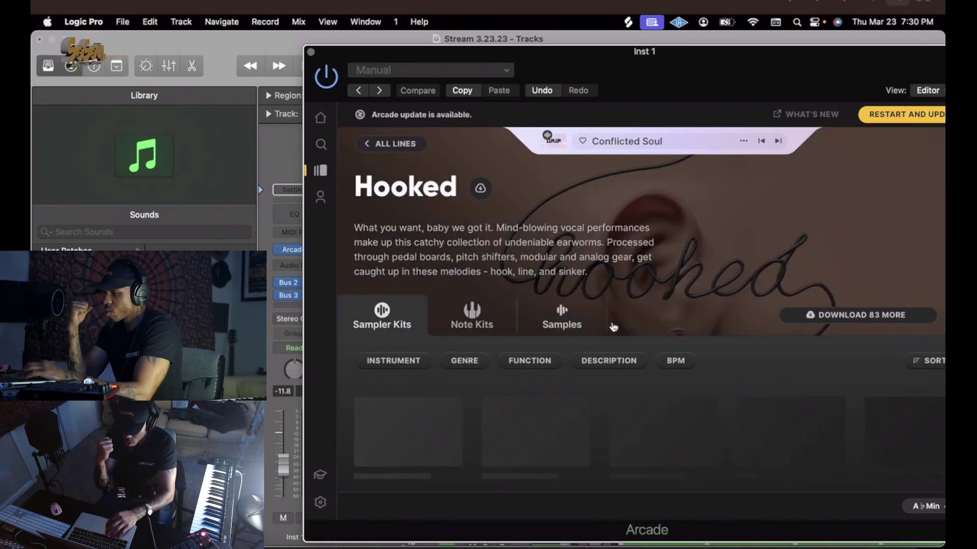
pyautogui.moveTo(794, 402)
pyautogui.scroll(-5, 795, 401)
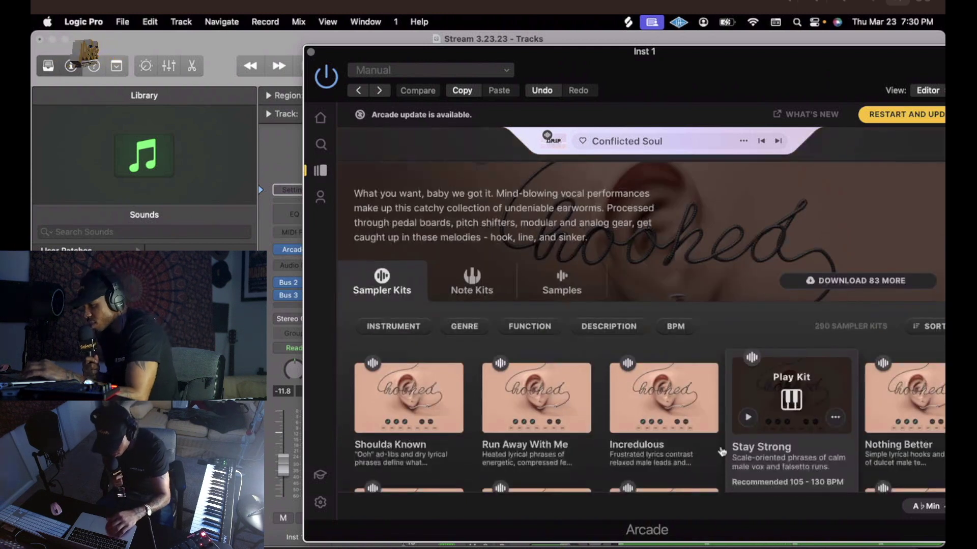
pyautogui.click(912, 266)
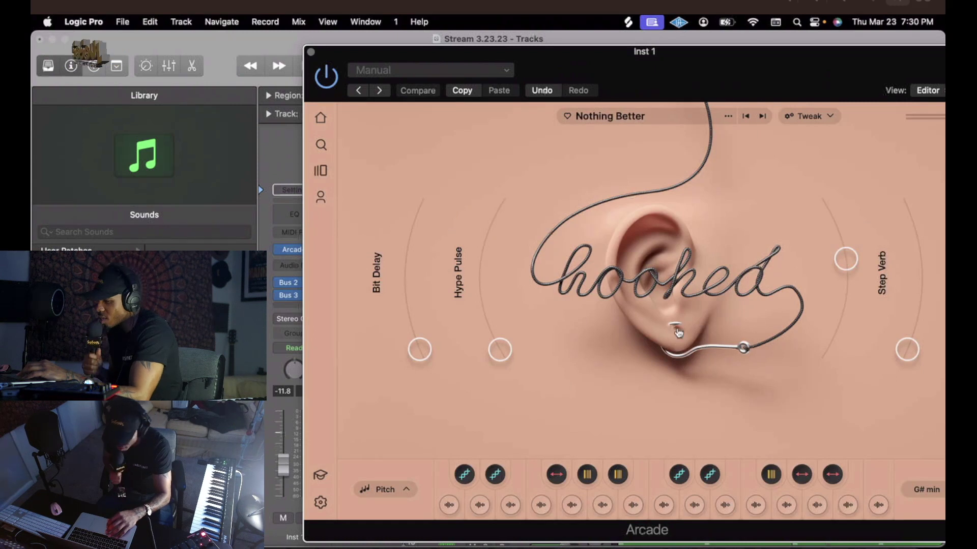
# Change to the Something Like This kit and extend the playback end of its Easy Vocal Ahh Oo 01 sample
pyautogui.moveTo(754, 82); pyautogui.dragTo(597, 75)
pyautogui.click(605, 110)
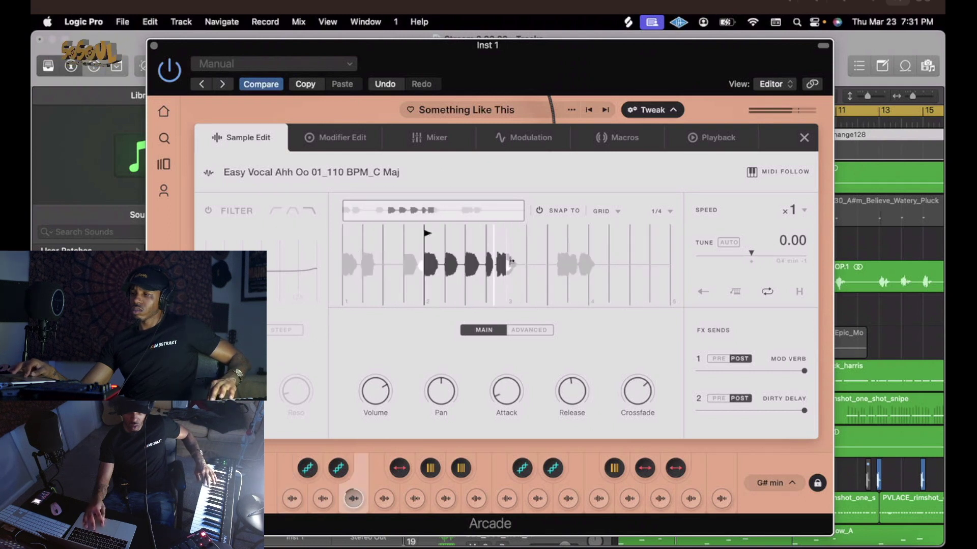
pyautogui.moveTo(508, 264); pyautogui.dragTo(628, 250)
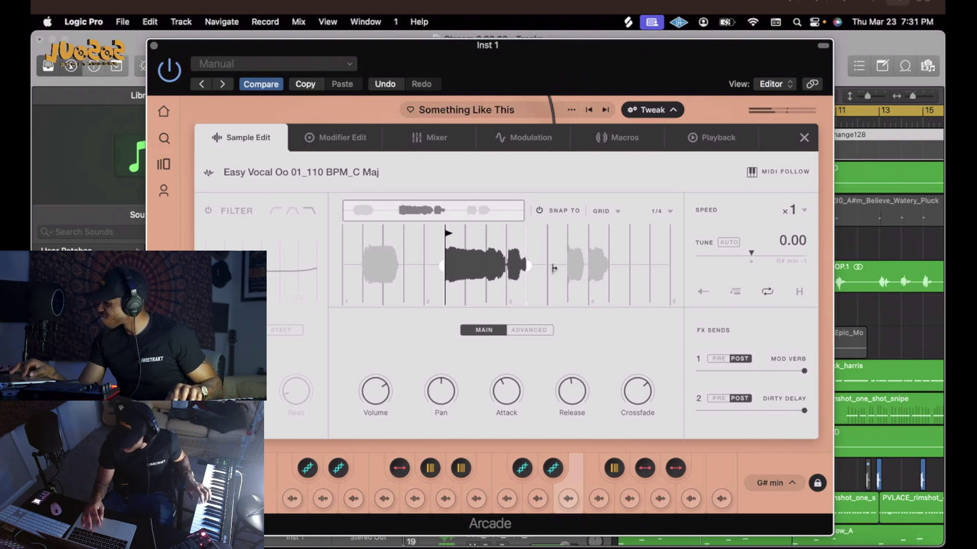
# Extend the playback end of the Easy Vocal Oo 01 sample to include its last two vocal hits
pyautogui.moveTo(572, 267); pyautogui.dragTo(635, 270)
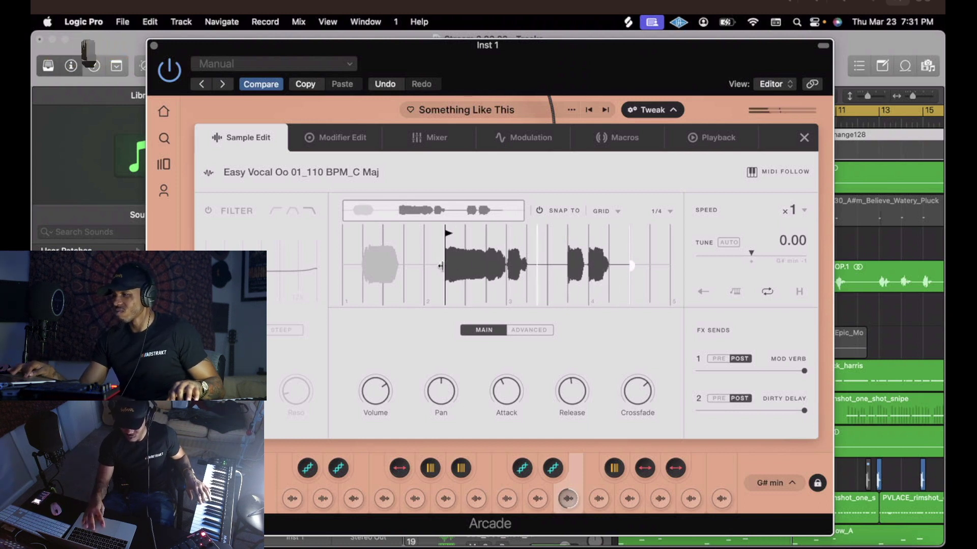
pyautogui.moveTo(442, 265)
pyautogui.mouseDown()
pyautogui.moveTo(517, 271)
pyautogui.moveTo(441, 266)
pyautogui.mouseUp()
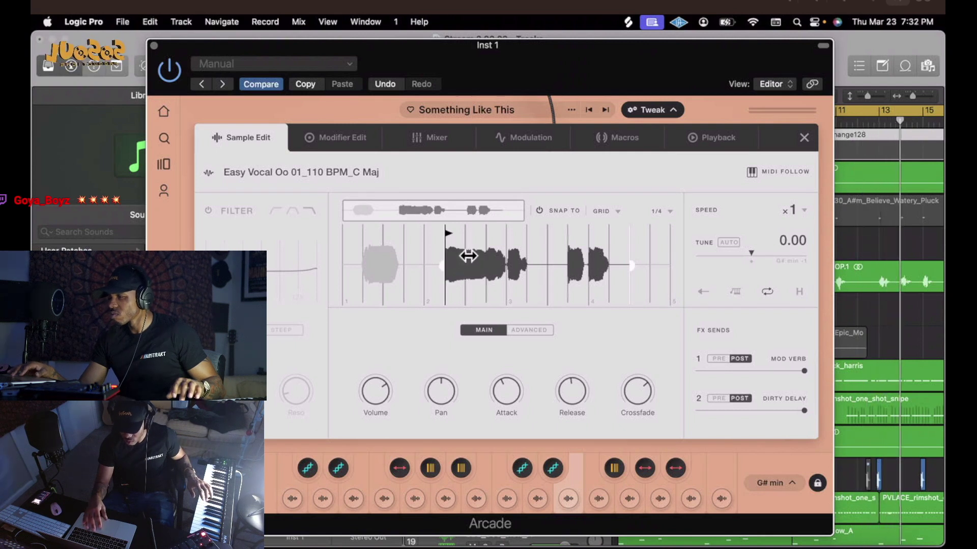
# Record the Arcade vocal part on Inst 1 up to bar 9, show its region in the Piano Roll, and reopen Arcade
pyautogui.press('space')
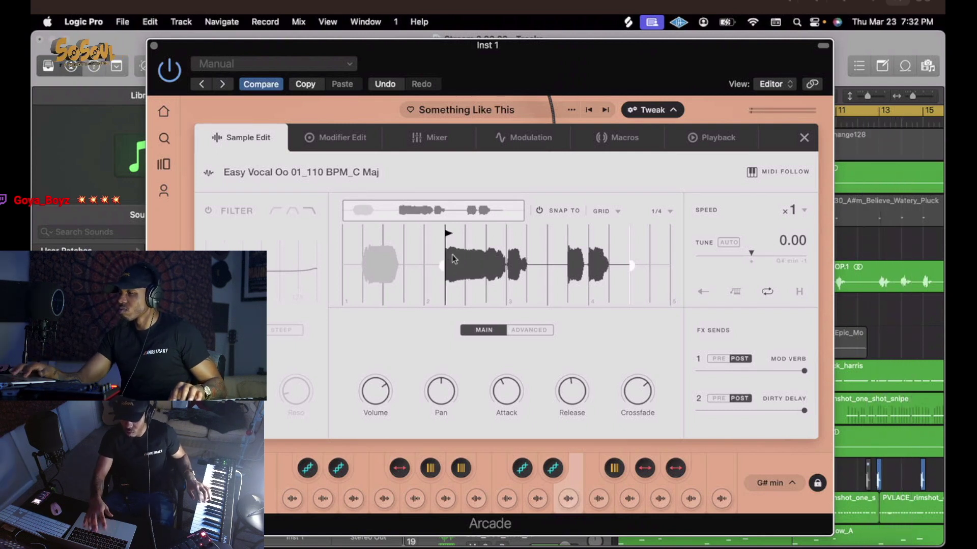
pyautogui.click(154, 46)
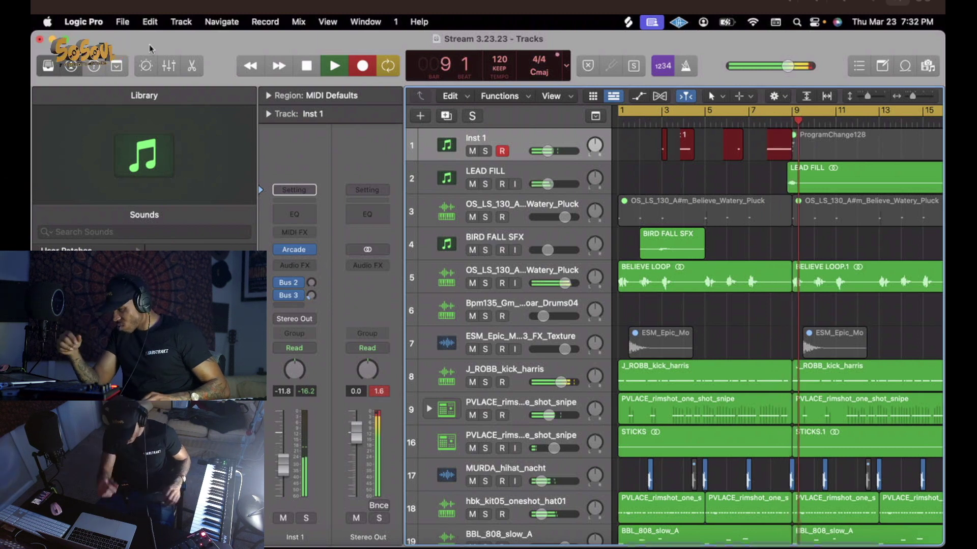
pyautogui.press('space')
pyautogui.press('e')
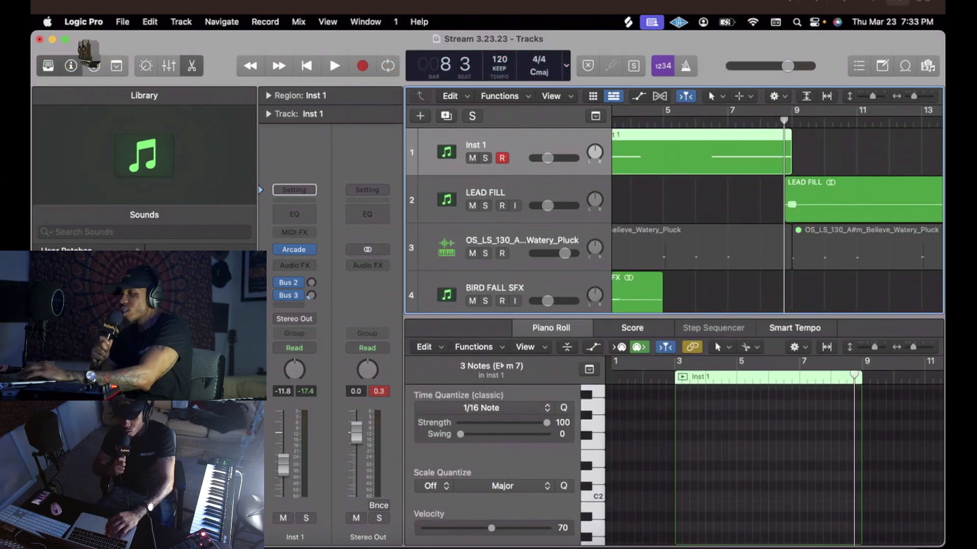
pyautogui.click(295, 252)
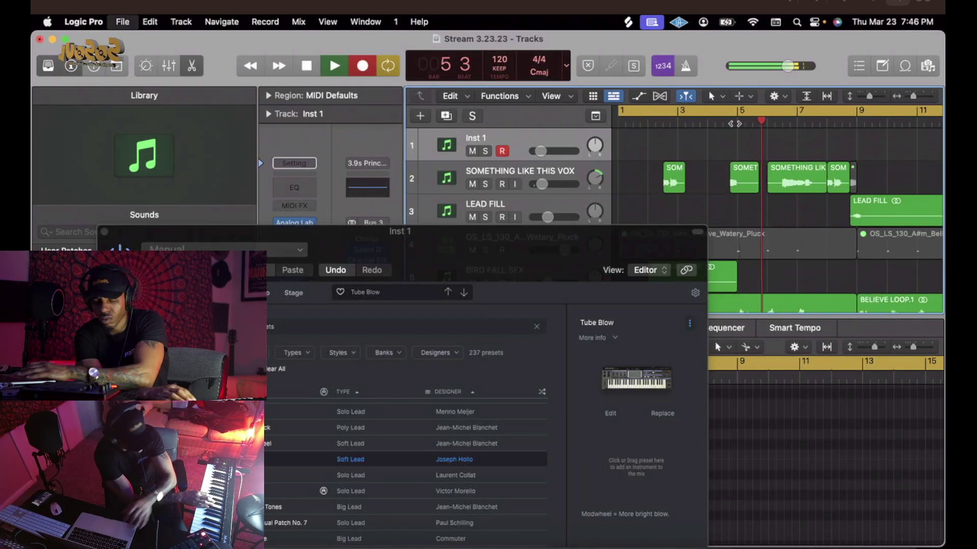
# Discard the first take and record a new Tube Blow lead on Inst 1 from bar 6 to bar 9
pyautogui.press('r')
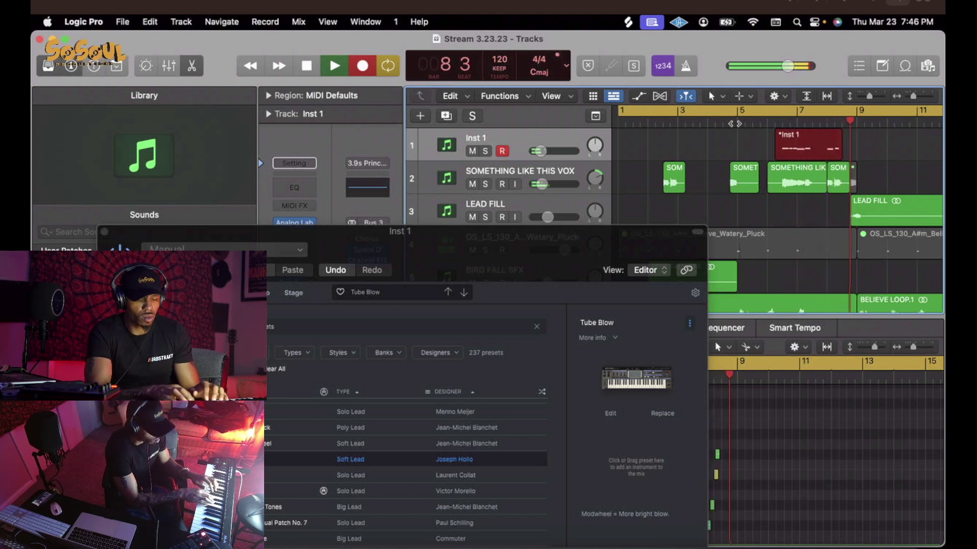
pyautogui.press('super+period')
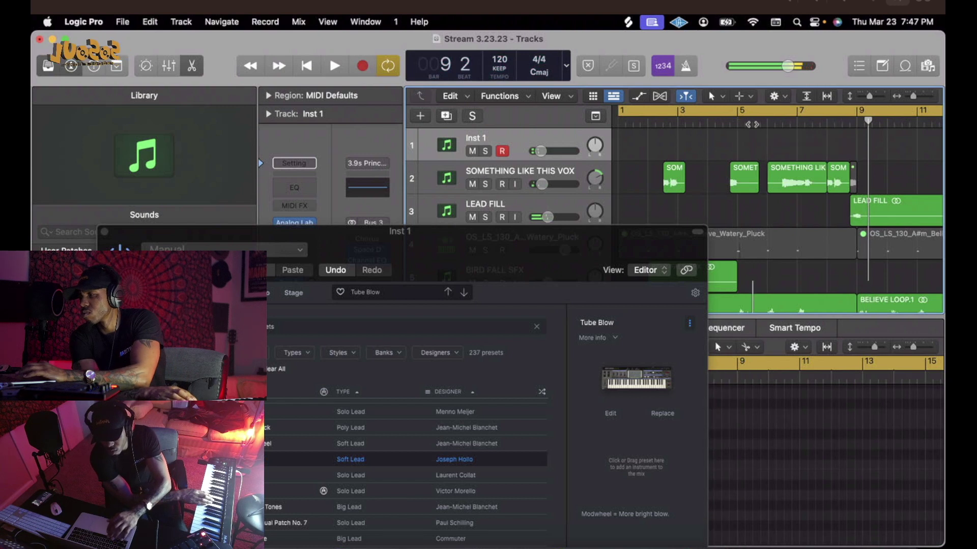
pyautogui.press('r')
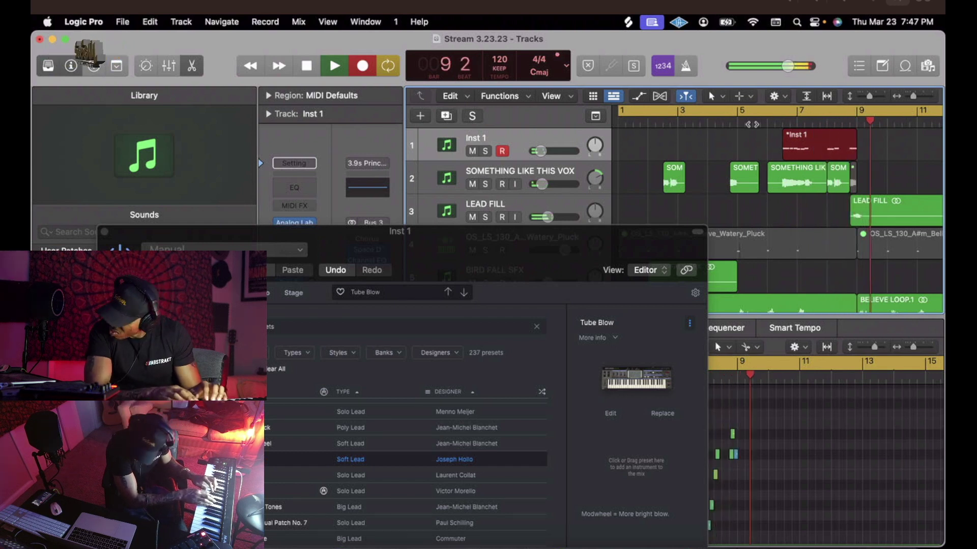
pyautogui.press('space')
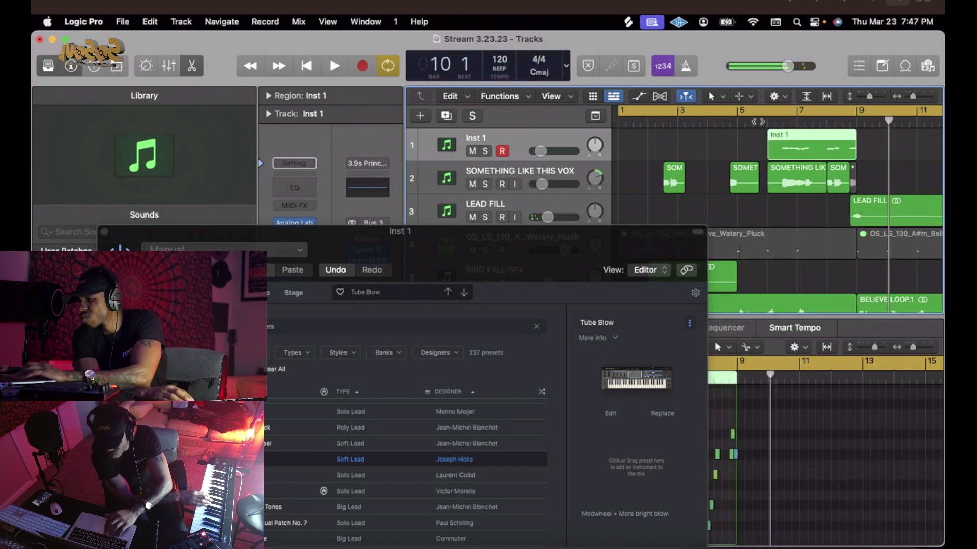
# Record an Arcade take on the ProgramChange128 track from bar 1 to bar 9 and return to the project start
pyautogui.press('space')
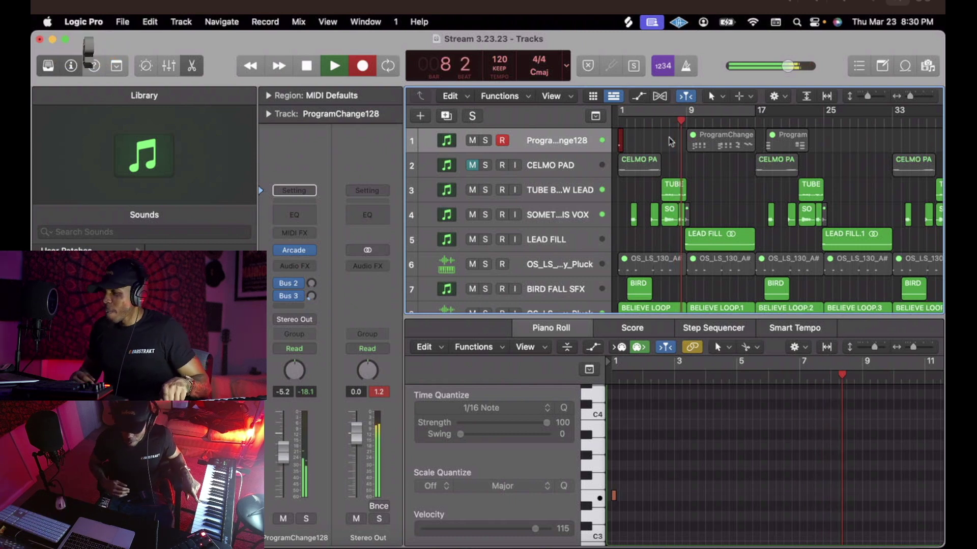
pyautogui.press('space')
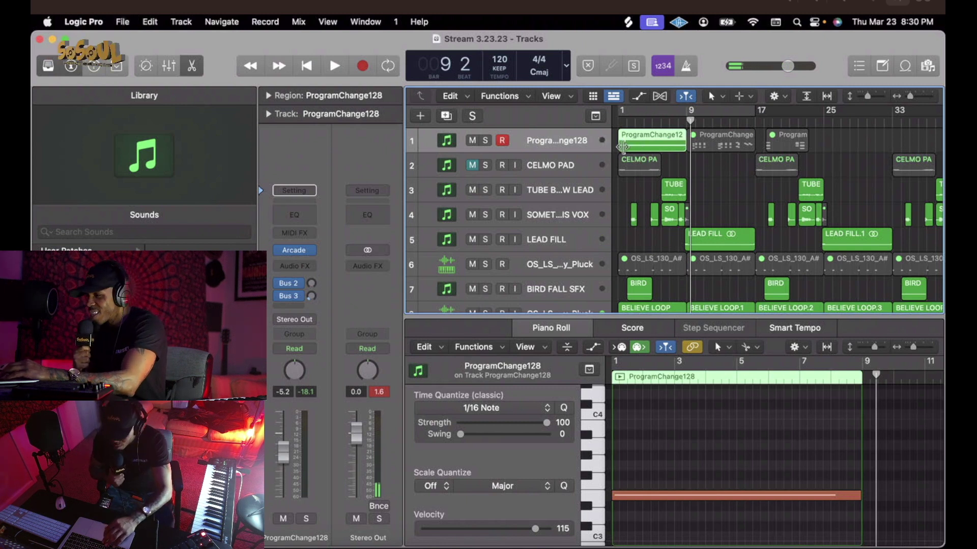
pyautogui.press('Return')
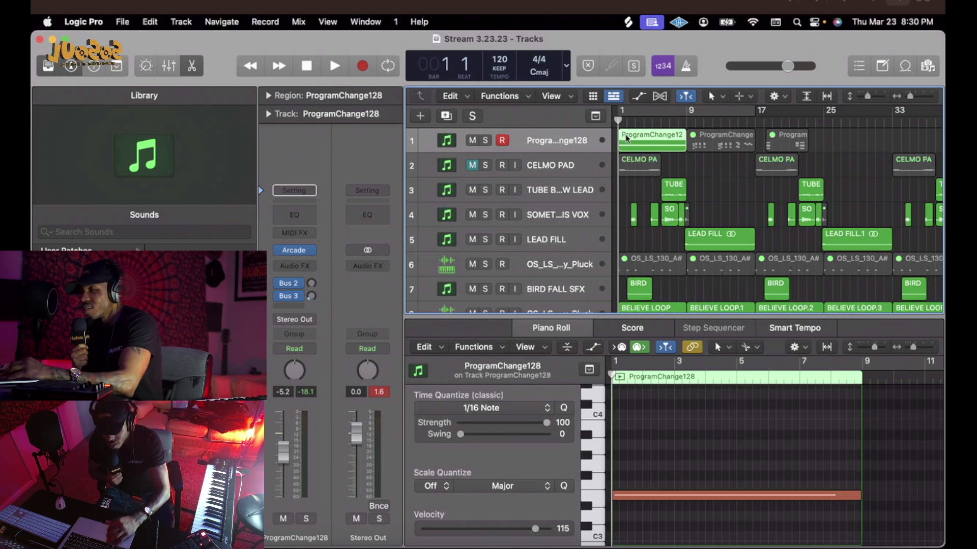
# Open the Arcade instrument on the ProgramChange128 track
pyautogui.press('super+Down')
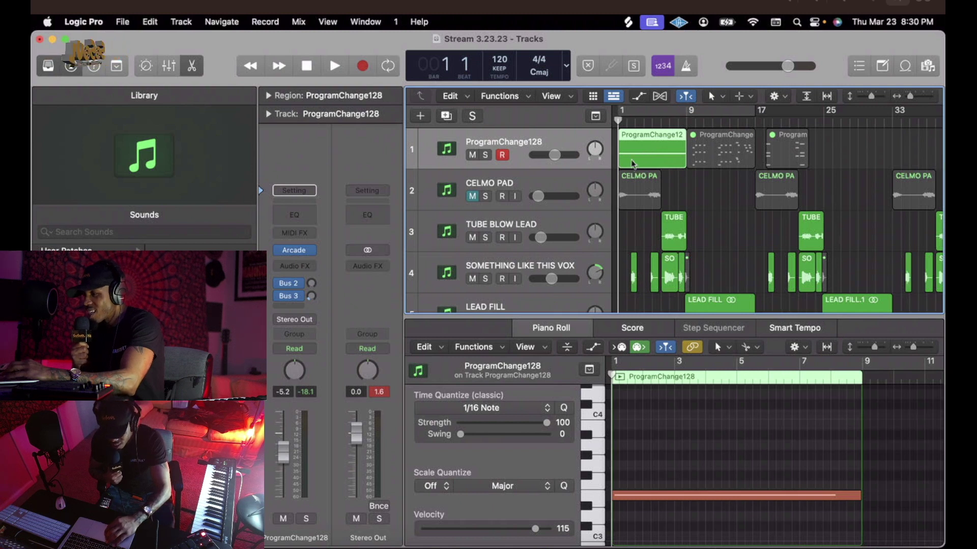
pyautogui.rightClick(633, 163)
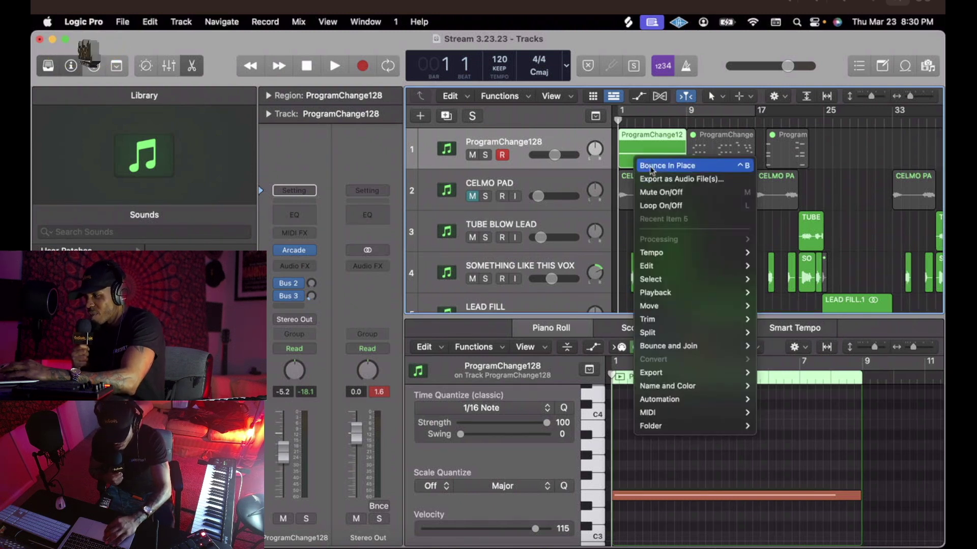
pyautogui.click(570, 147)
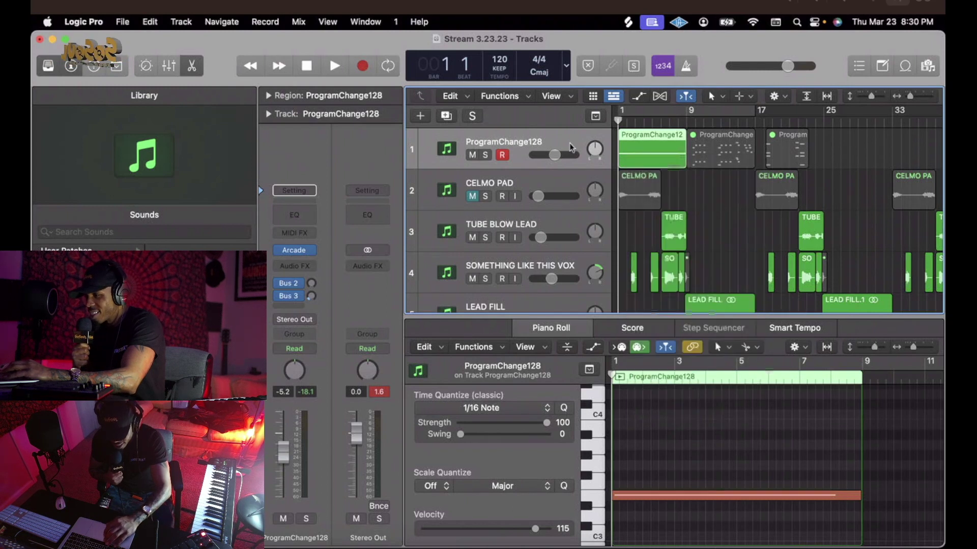
pyautogui.click(294, 251)
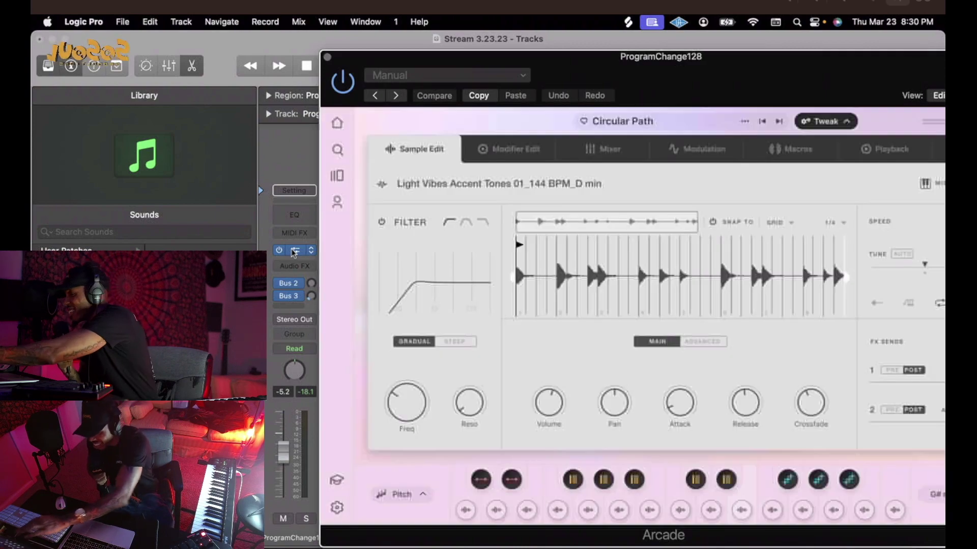
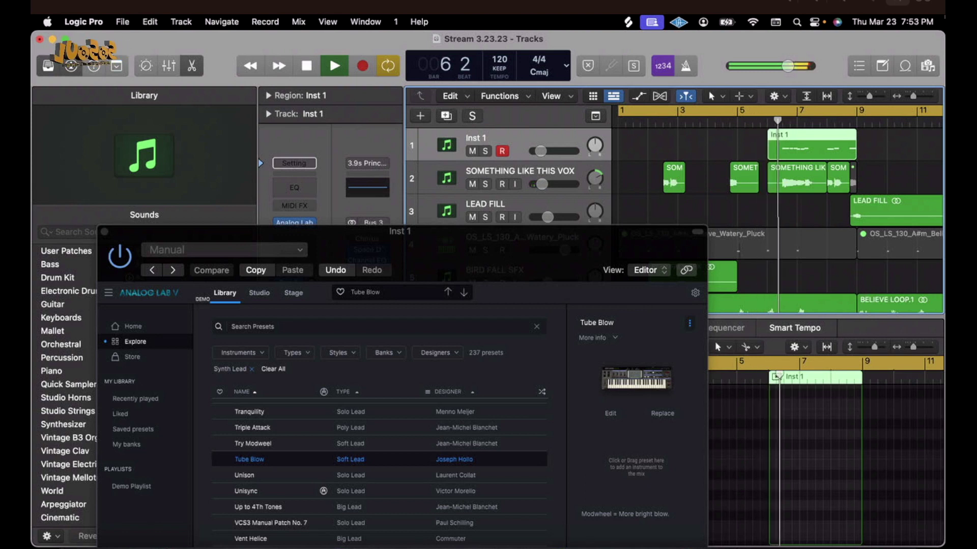
# Bounce the Inst 1 region in place to a new track named TUBE BLOW LEAD, muting the source, and close Analog Lab
pyautogui.rightClick(797, 135)
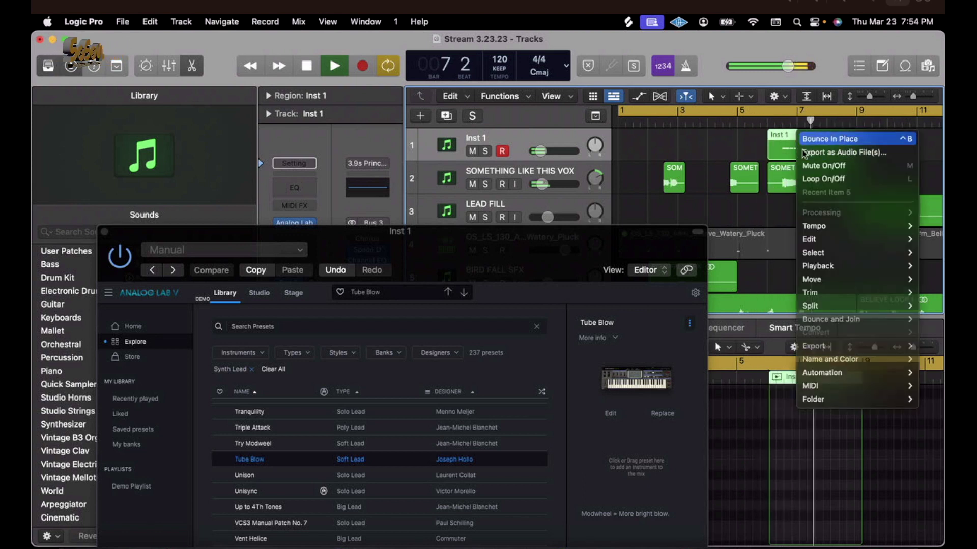
pyautogui.click(831, 138)
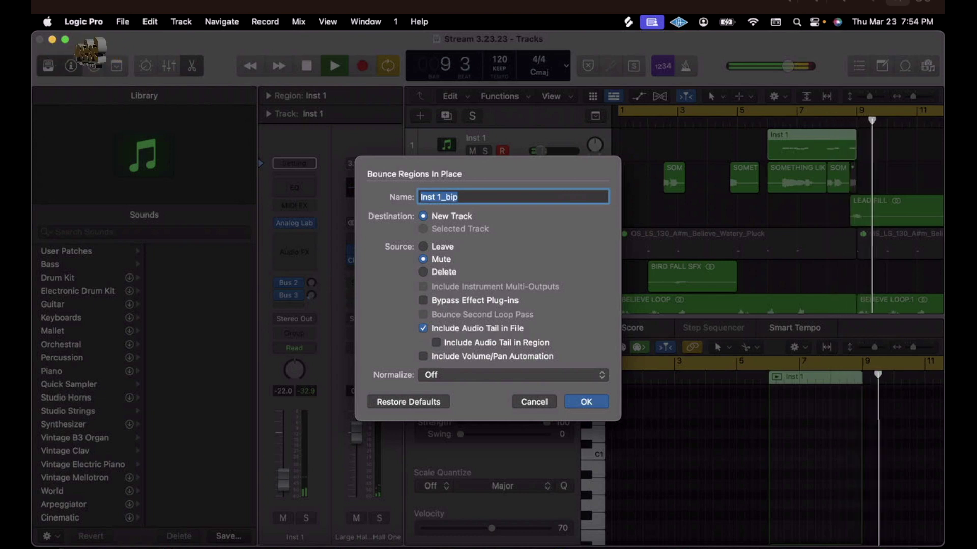
pyautogui.write('TUBE BLOW')
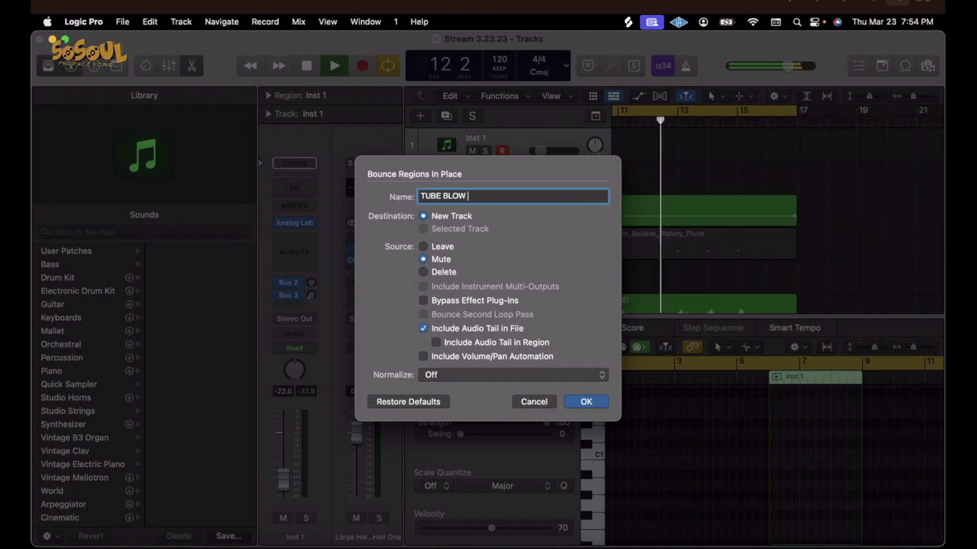
pyautogui.write('LICK')
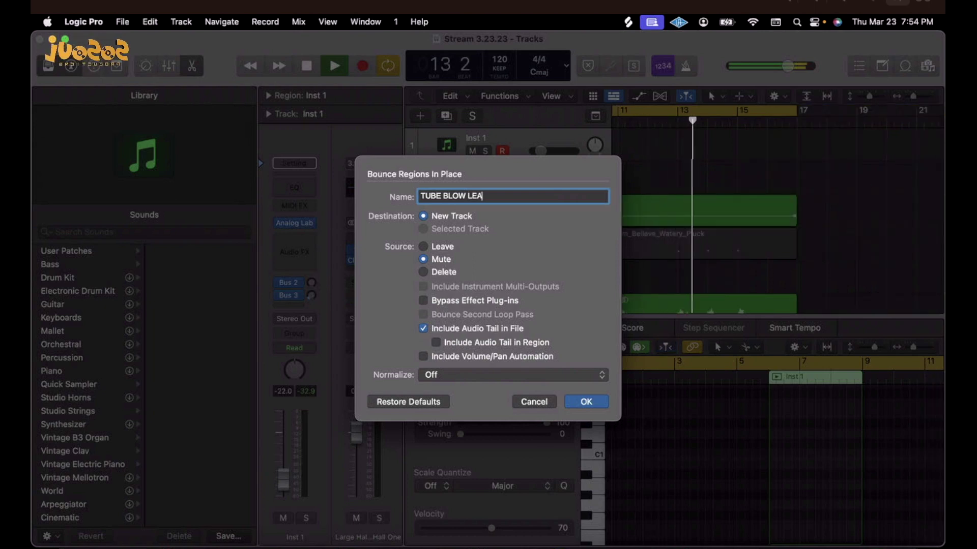
pyautogui.press('Return')
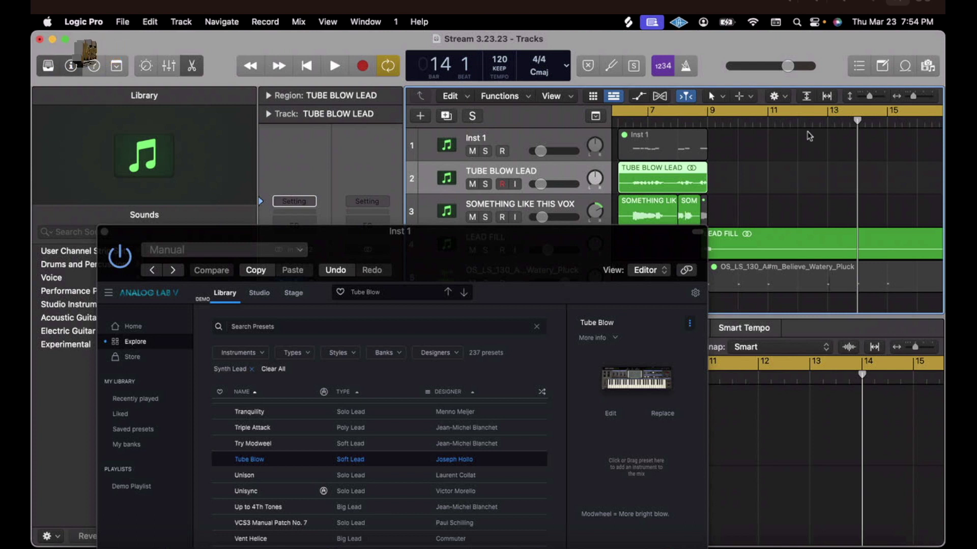
pyautogui.click(104, 233)
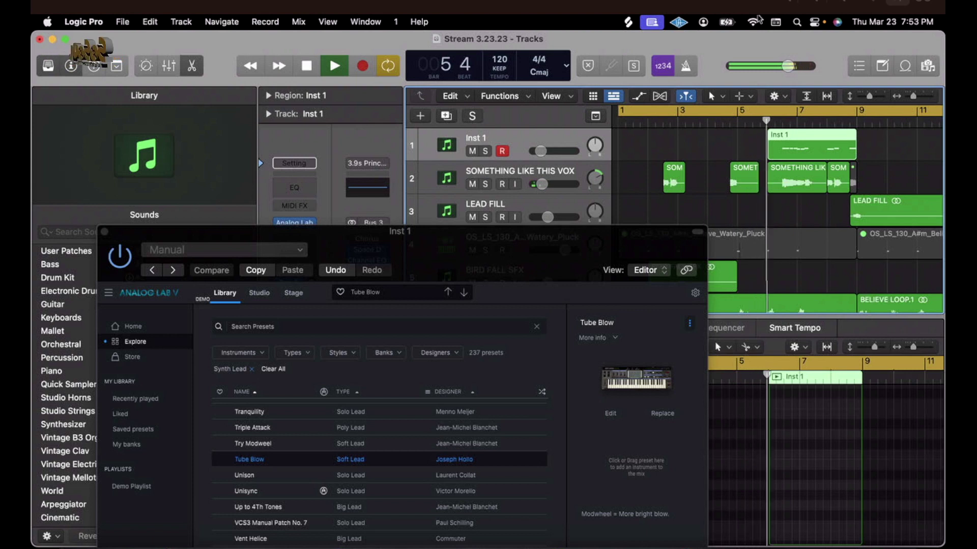
# Open the Bounce In Place settings for the Inst 1 region
pyautogui.rightClick(808, 138)
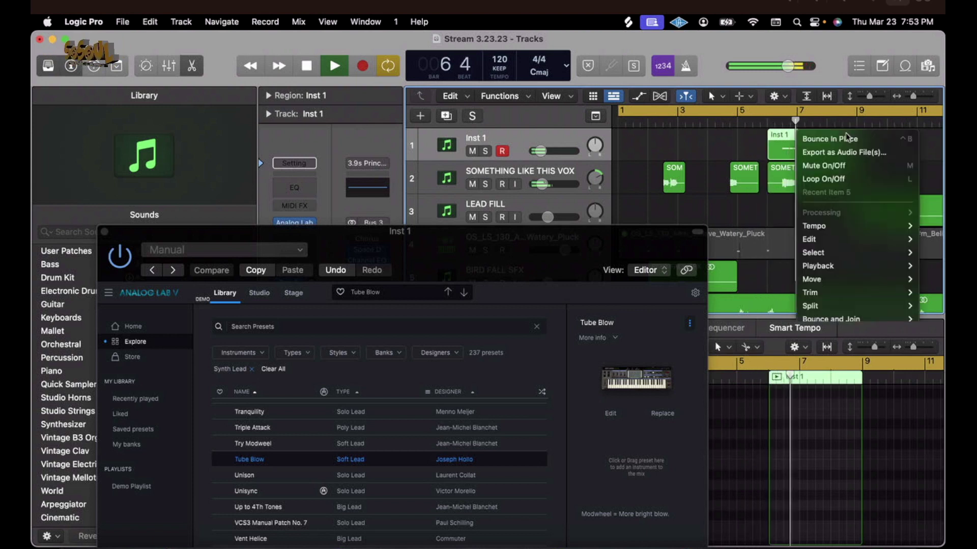
pyautogui.click(808, 136)
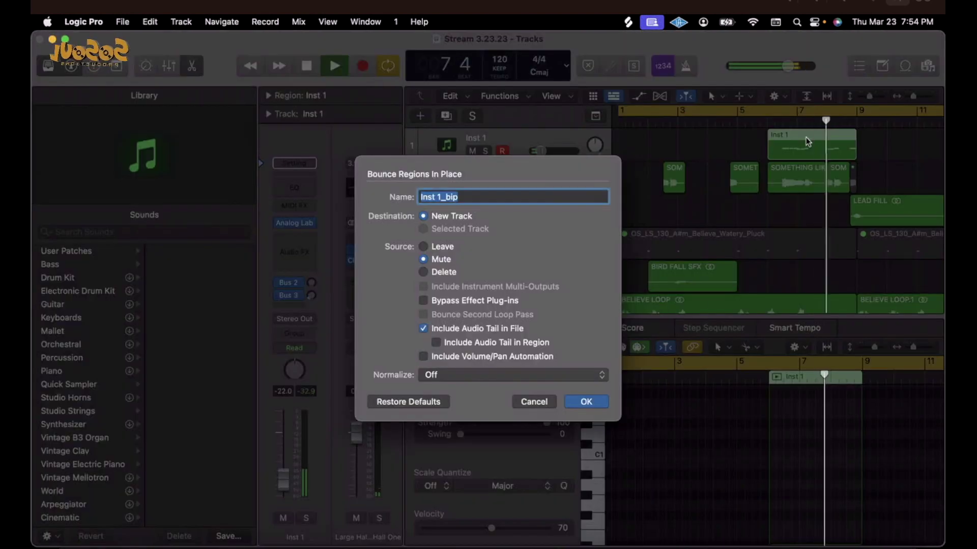